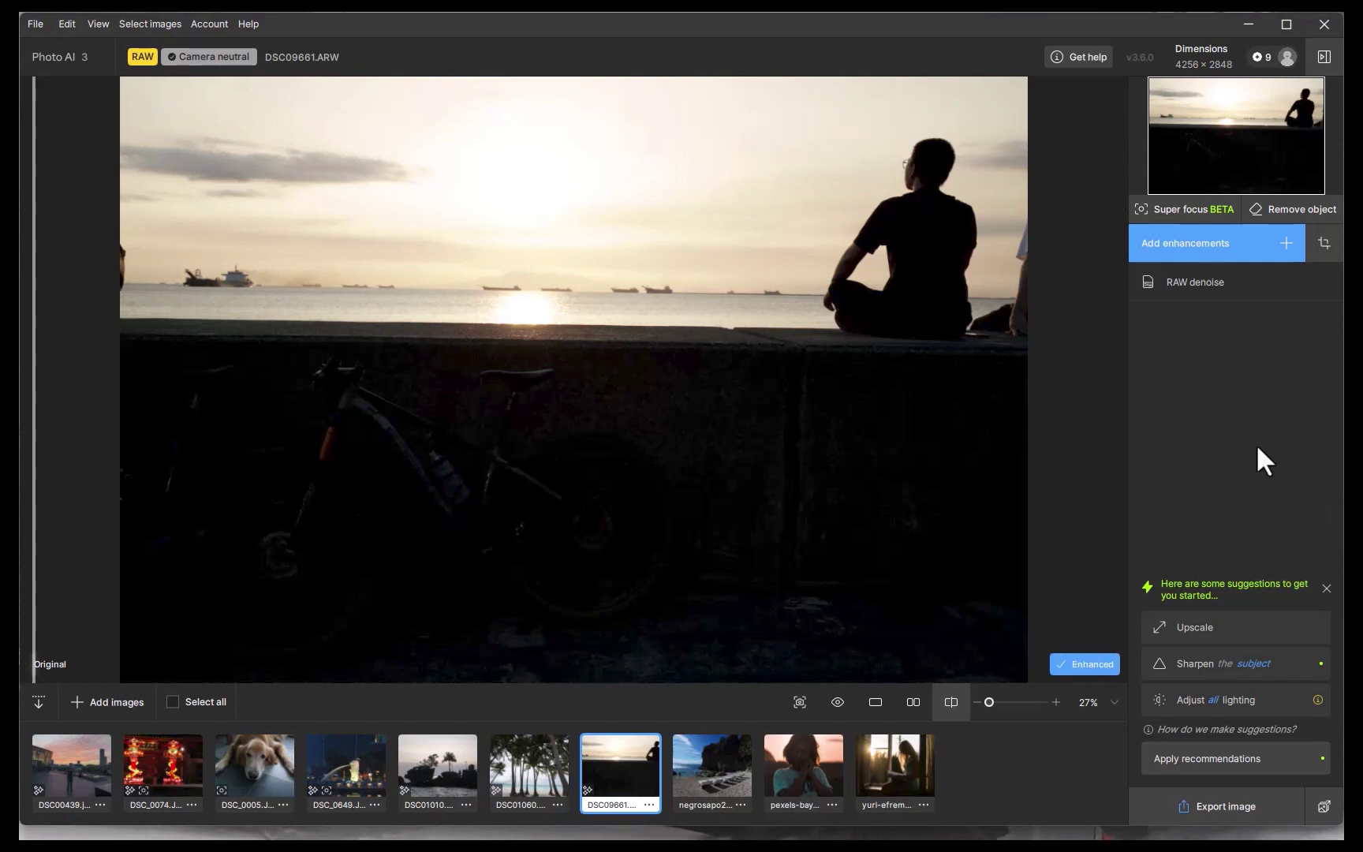
Add an Adjust lighting enhancement to the dark sunset photo.
left_click(1190, 247)
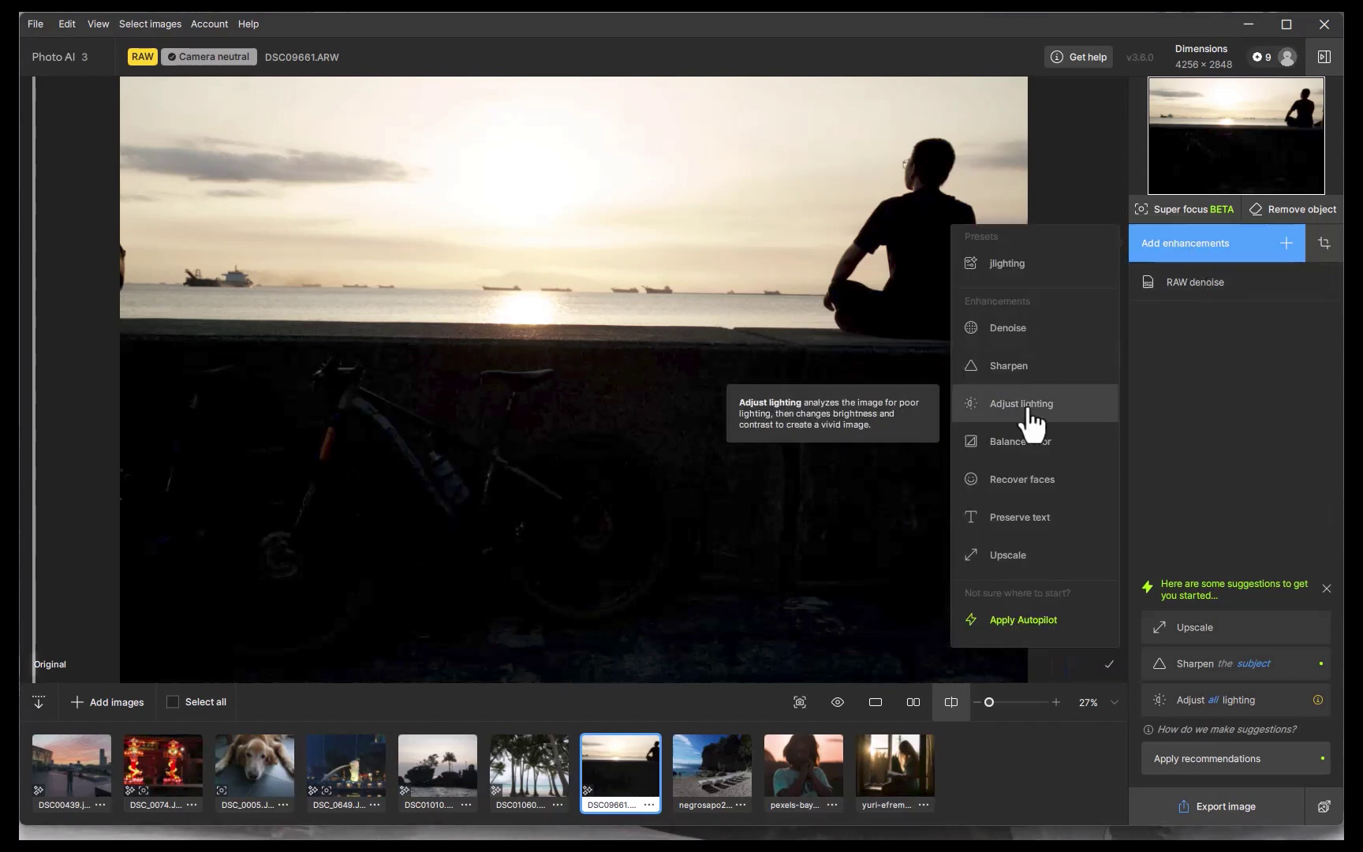
left_click(1025, 404)
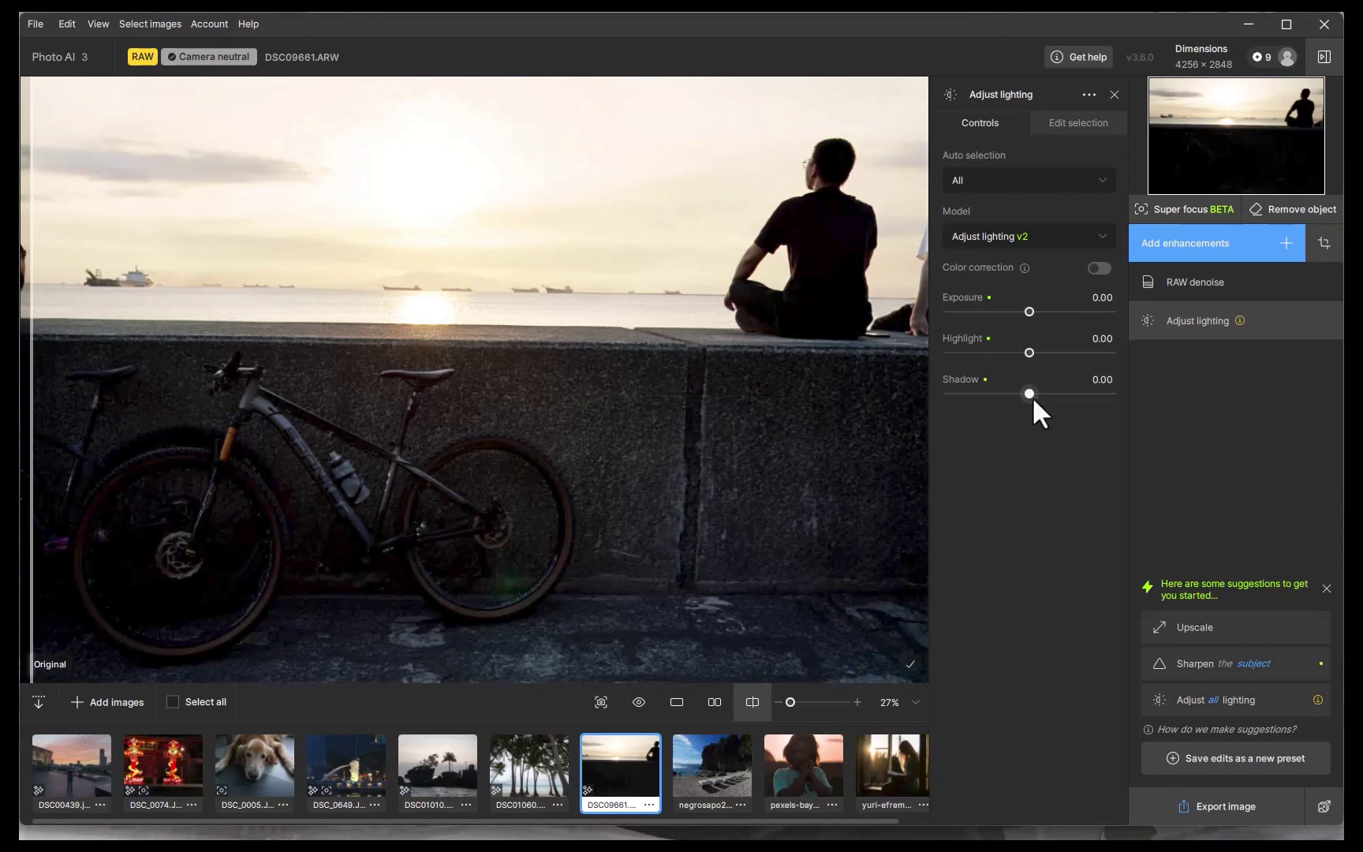
Set shadows to 0.47, highlights to -1.00 and exposure to -0.14, then go to the next image.
left_click_drag(1031, 395, 1066, 406)
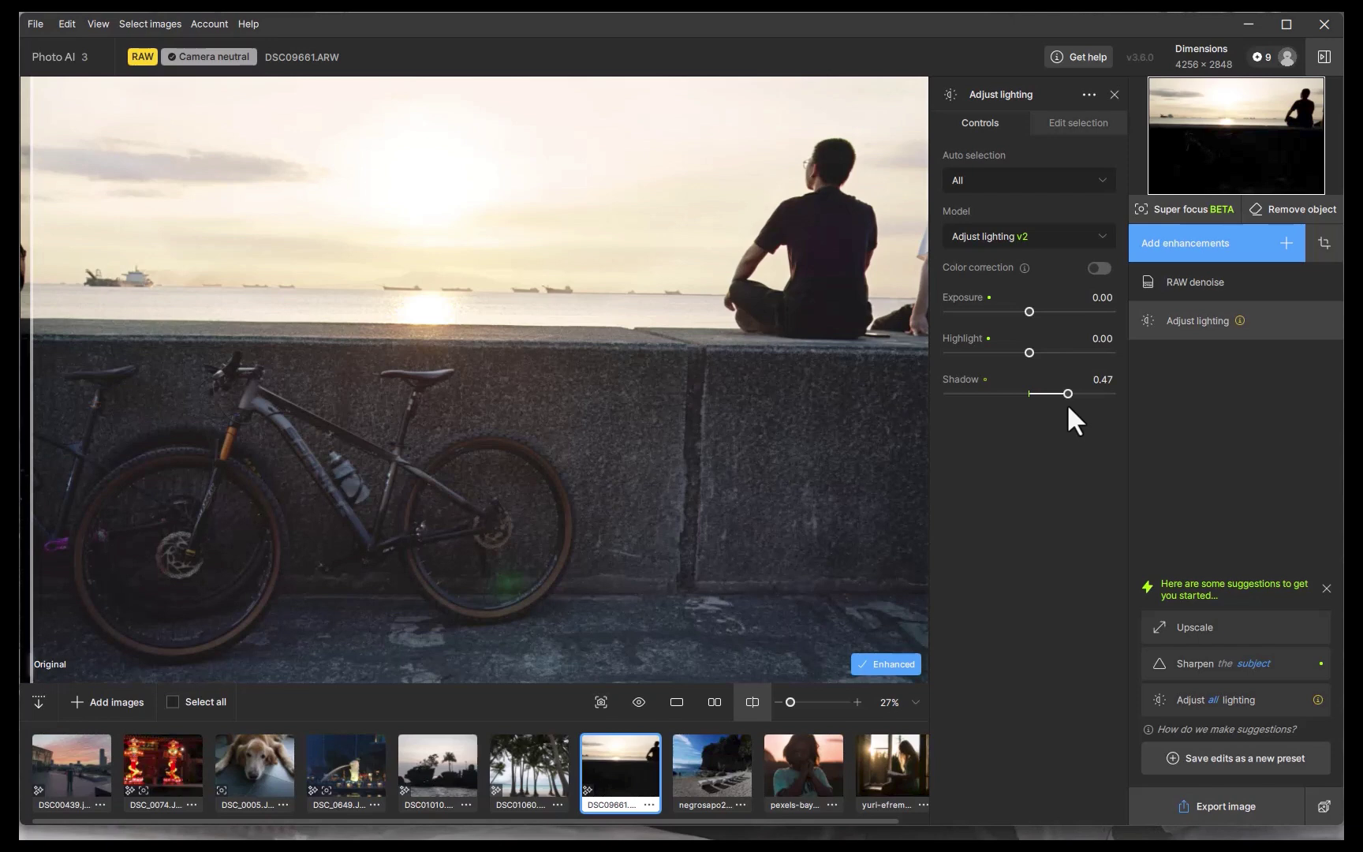
left_click_drag(1025, 353, 934, 365)
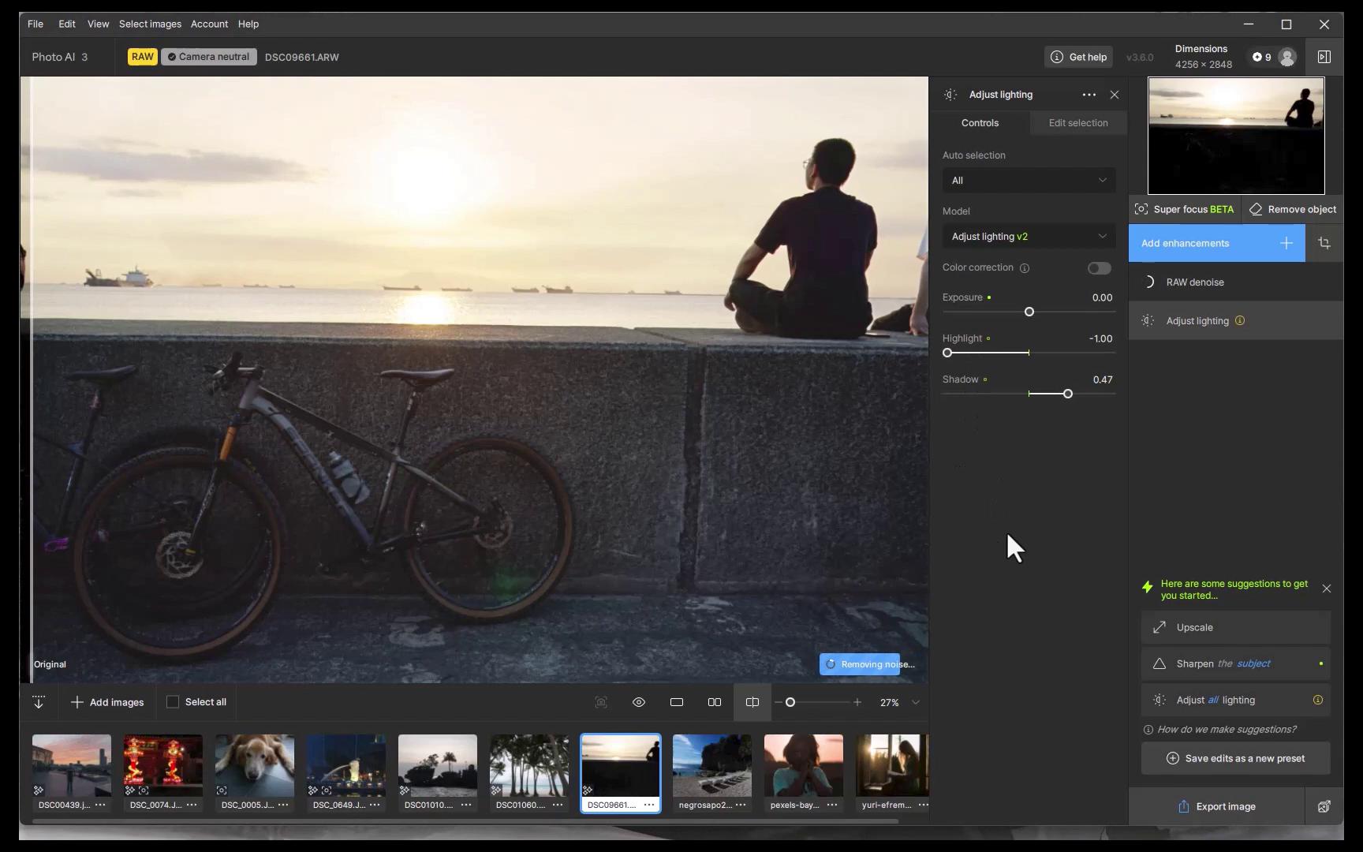
left_click_drag(1028, 314, 1016, 313)
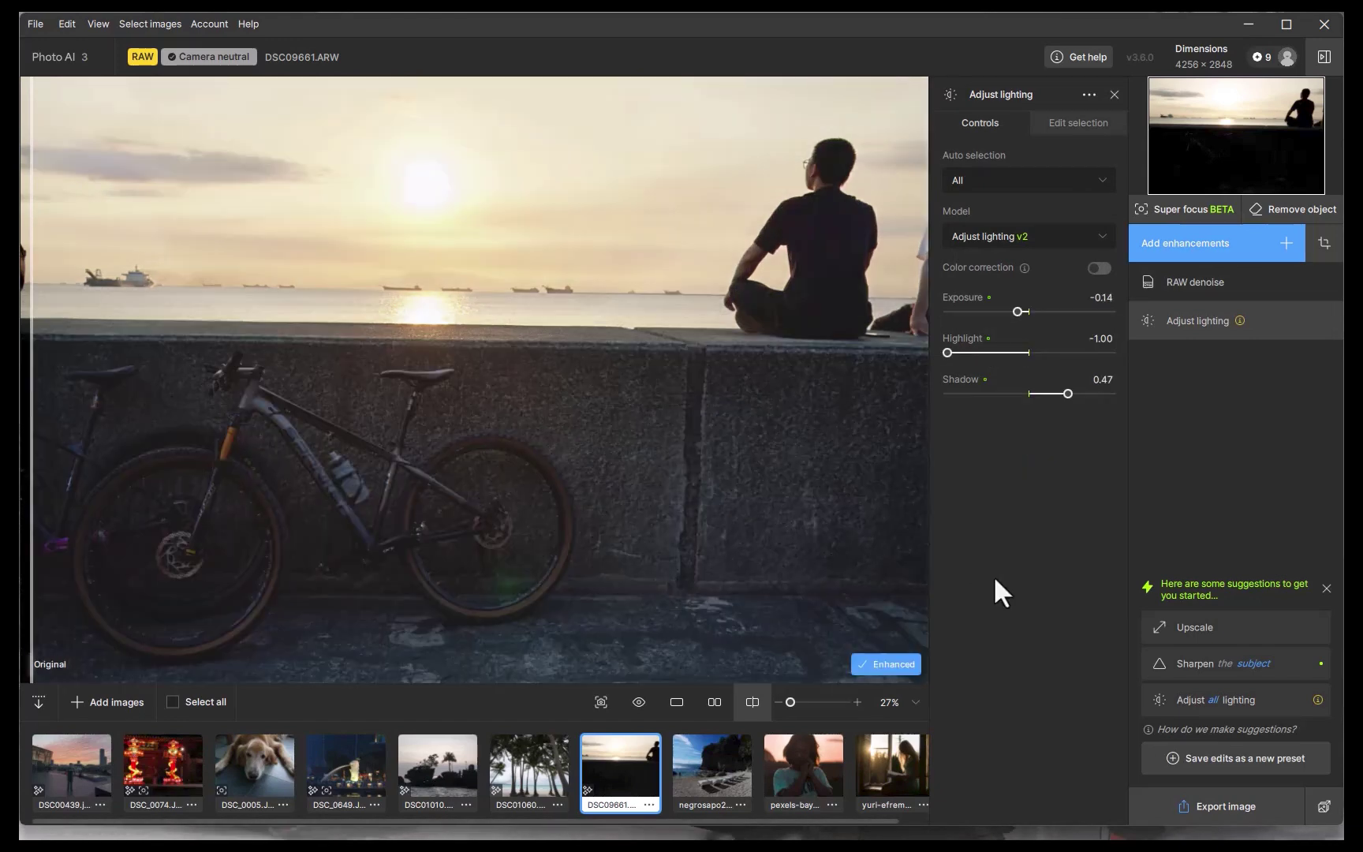
key("Right")
key("Right")
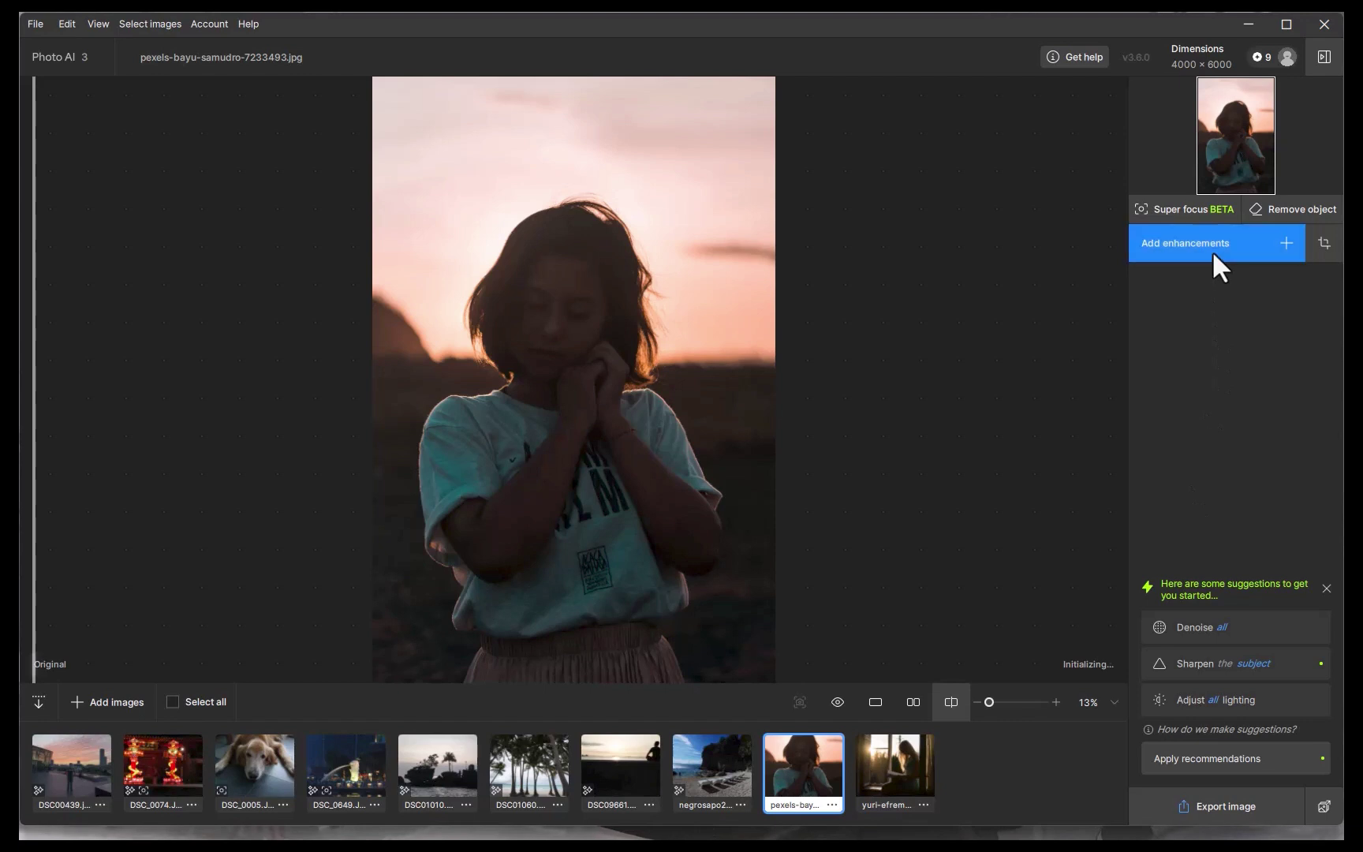
Add an Adjust lighting enhancement to the girl's sunset portrait.
left_click(1216, 261)
left_click(1062, 415)
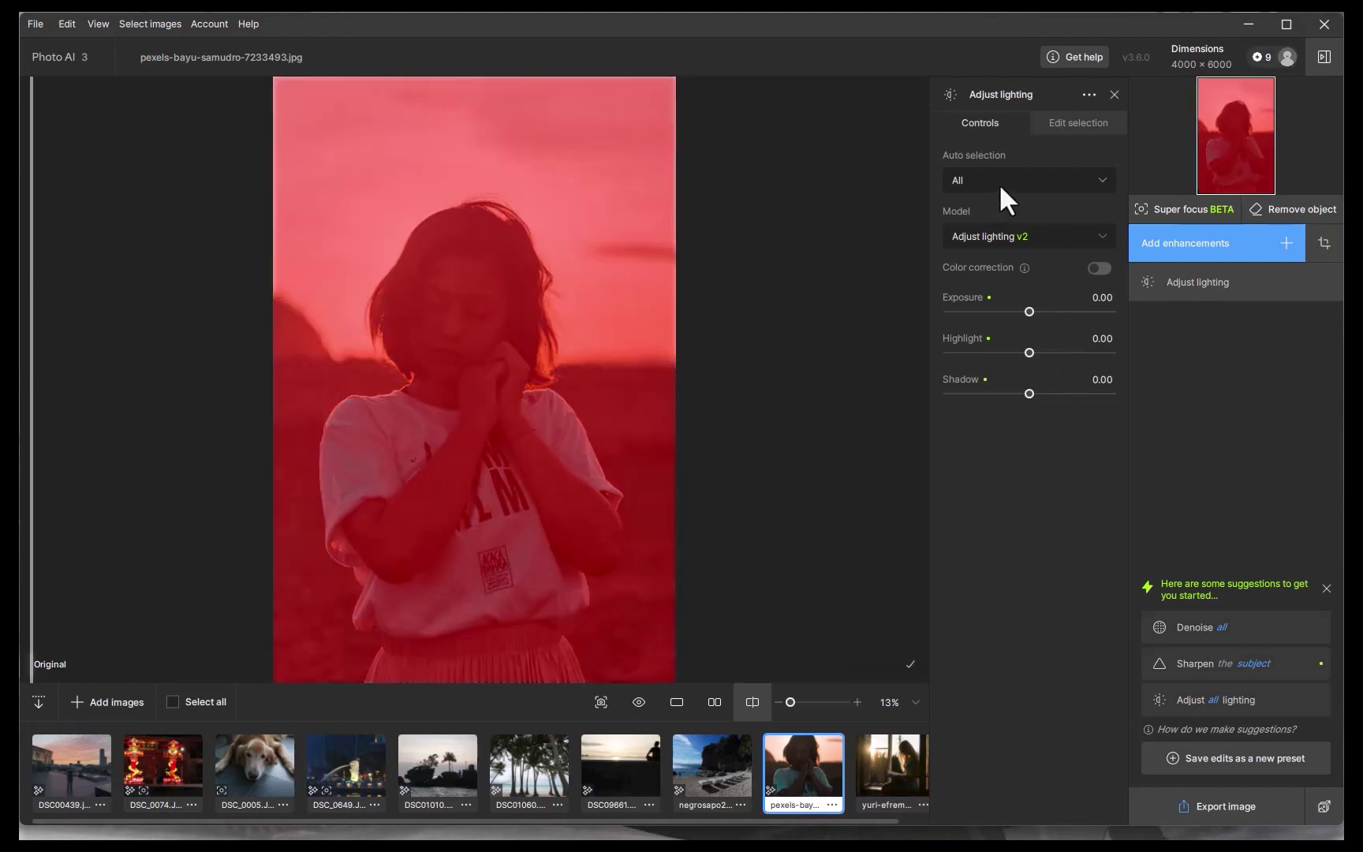
Restrict the portrait's lighting adjustment to the Subject and raise its shadows to 0.27.
left_click(999, 181)
left_click(1002, 231)
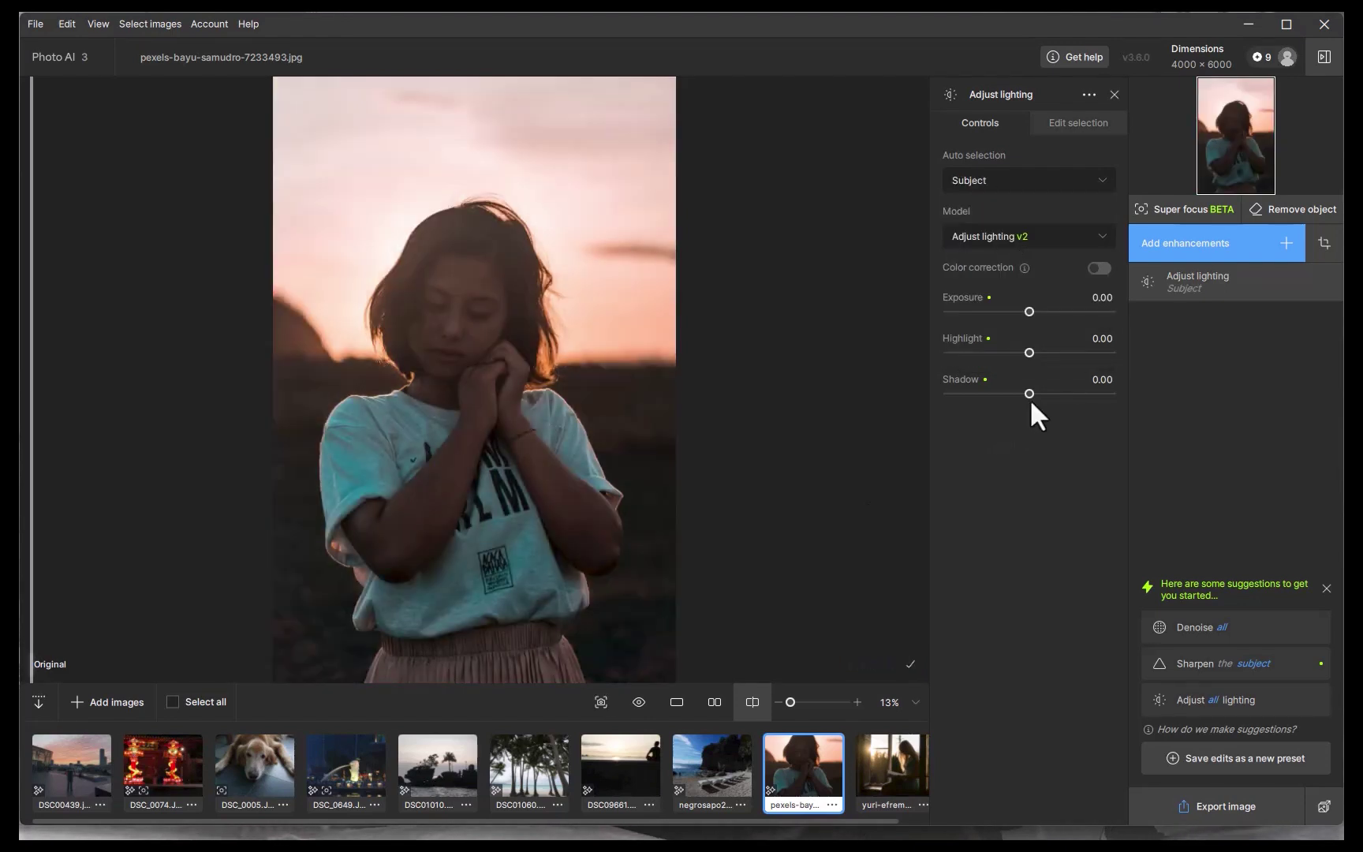
left_click_drag(1028, 393, 1052, 394)
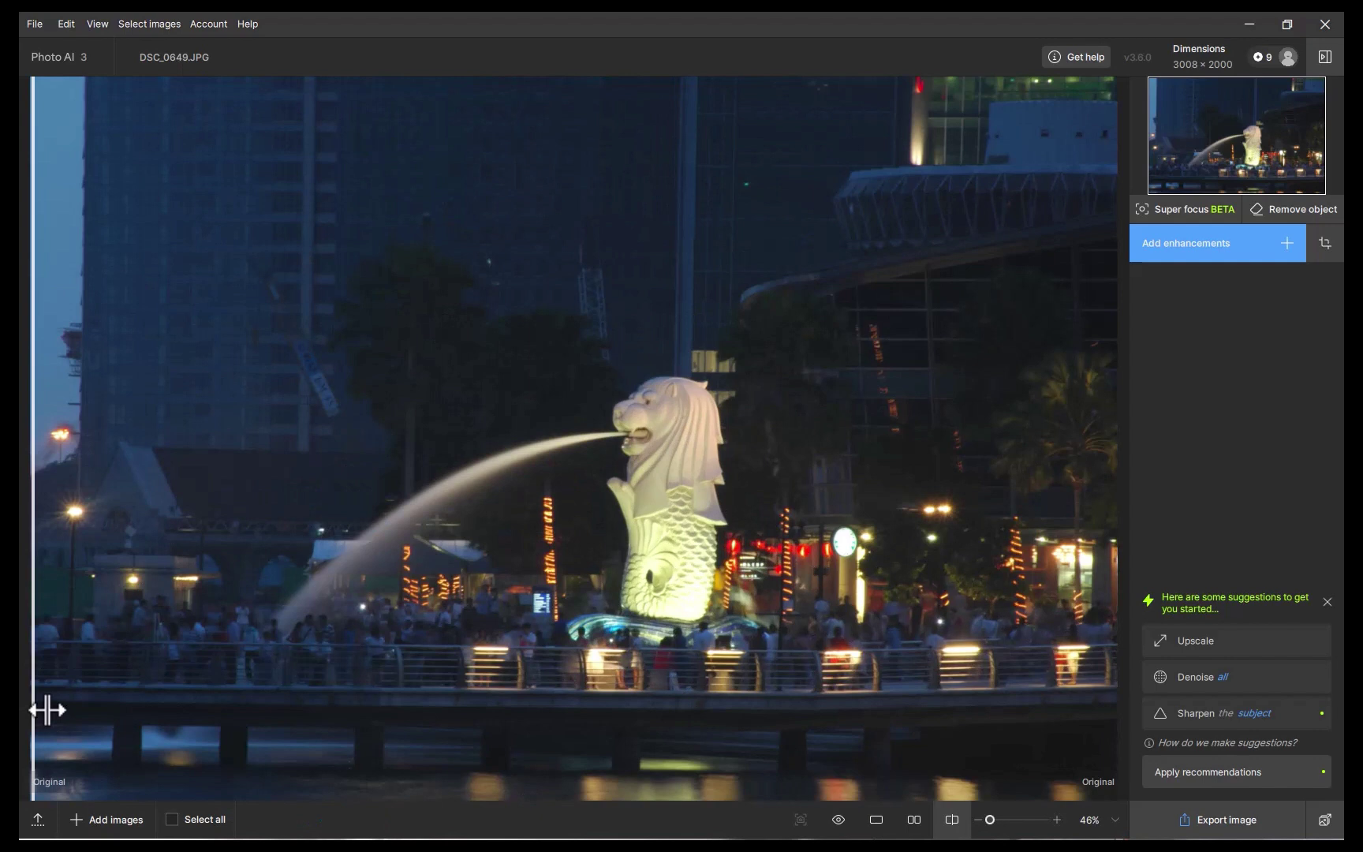
View the Merlion photo at 100% and render Super Focus with Major focus boost.
left_click(1115, 821)
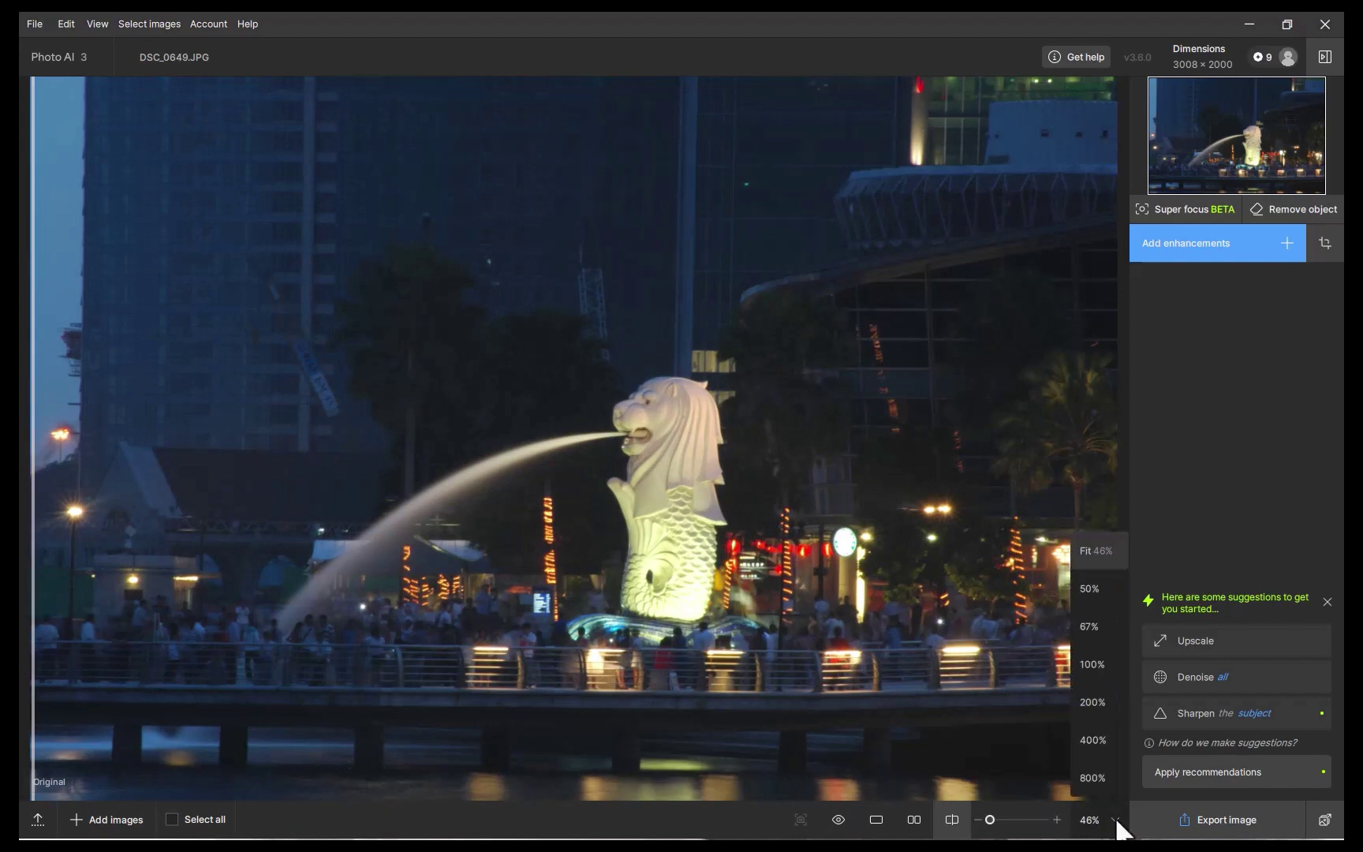
left_click(1094, 665)
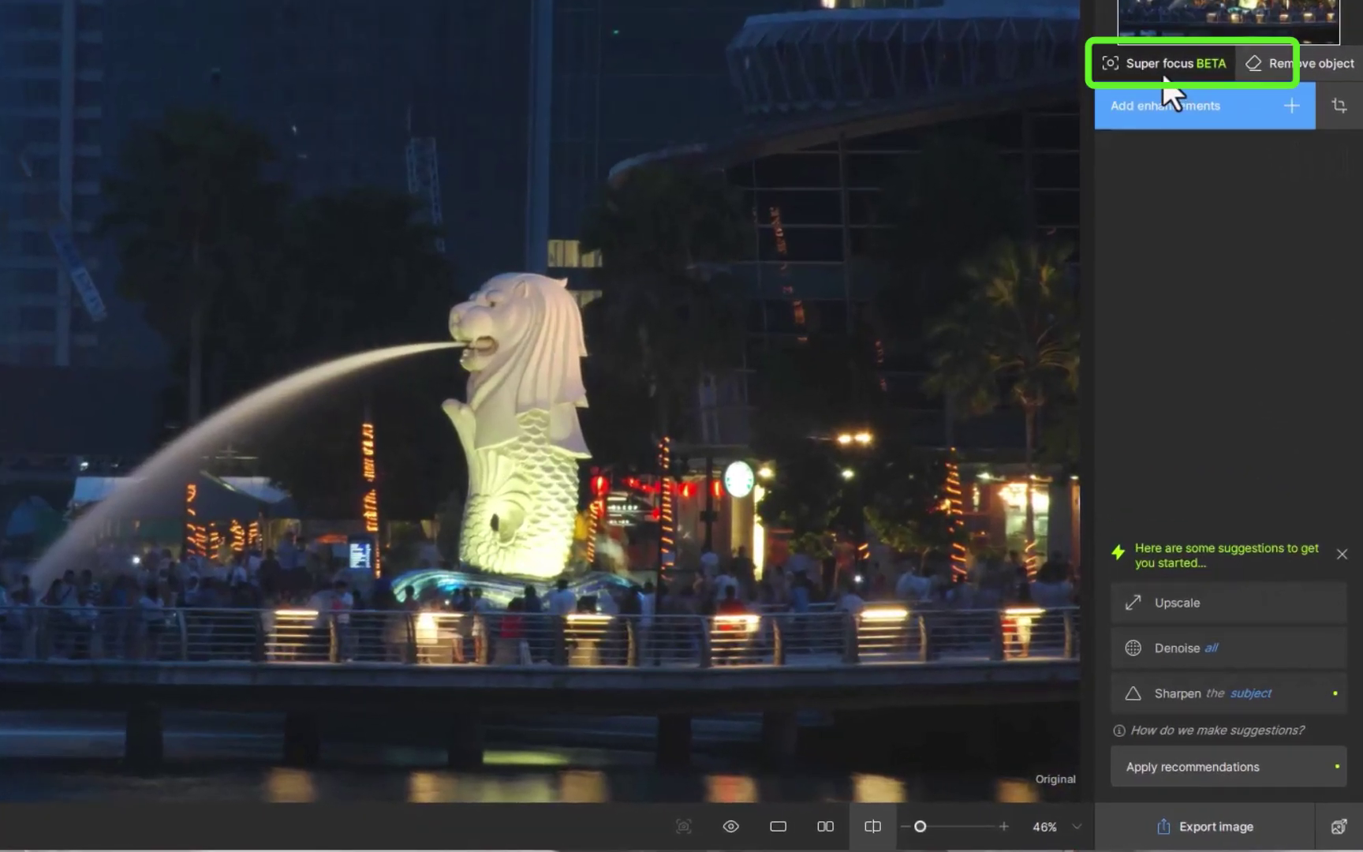
left_click(1163, 76)
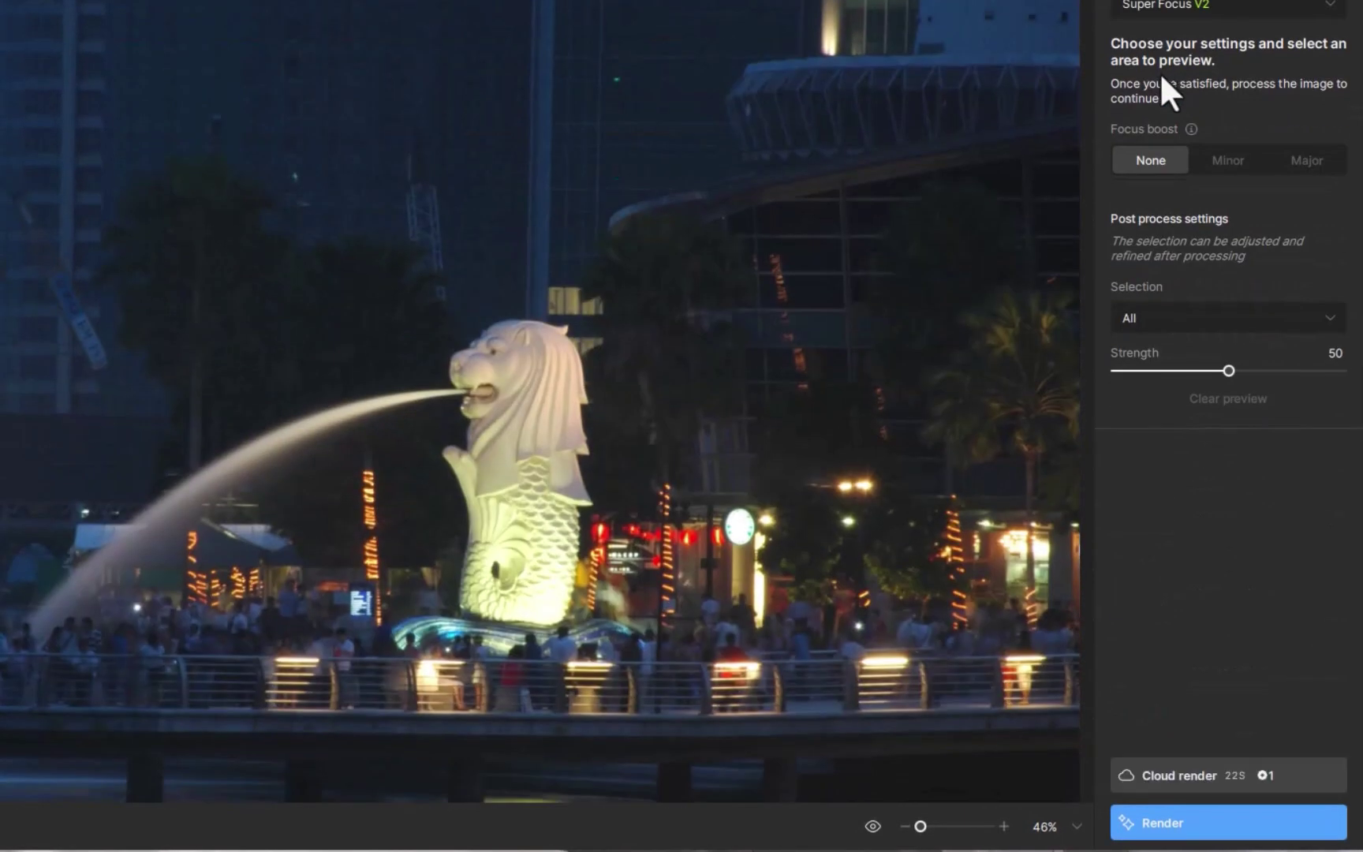
left_click(1288, 166)
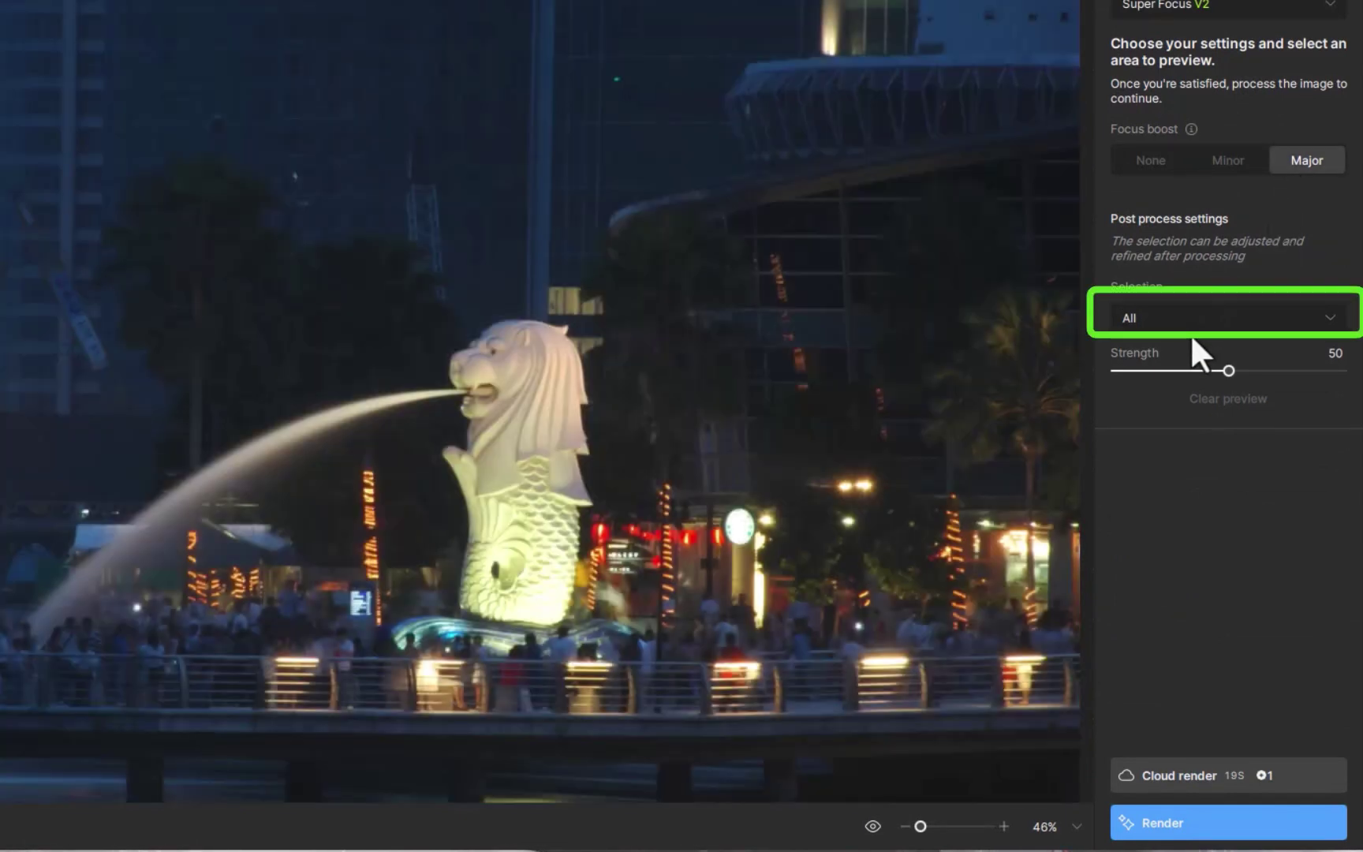
mouse_move(1193, 316)
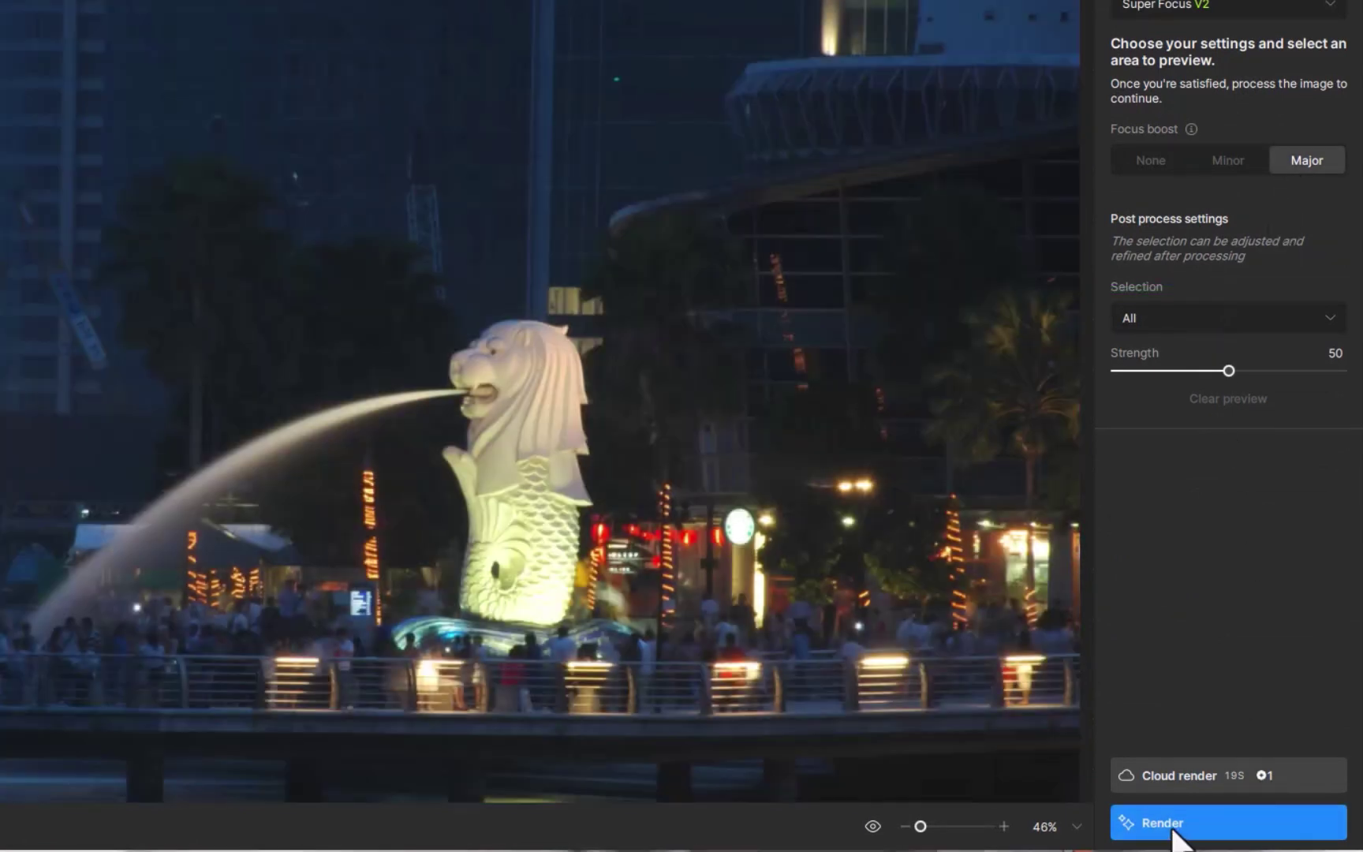
left_click(1177, 828)
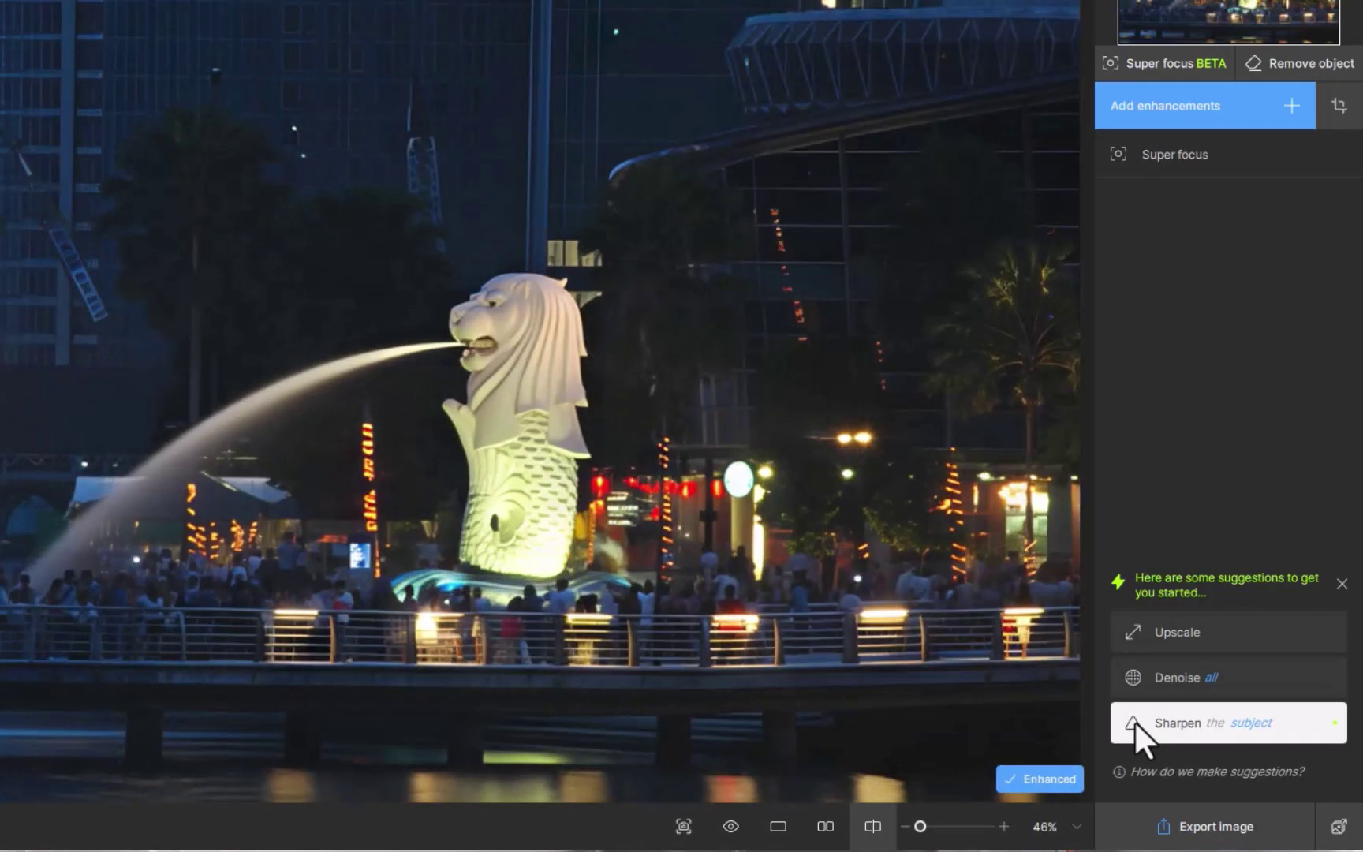
At 67% zoom, answer Yes to the feedback prompt, share the image, and compare with the original.
left_click(1061, 834)
left_click(1045, 587)
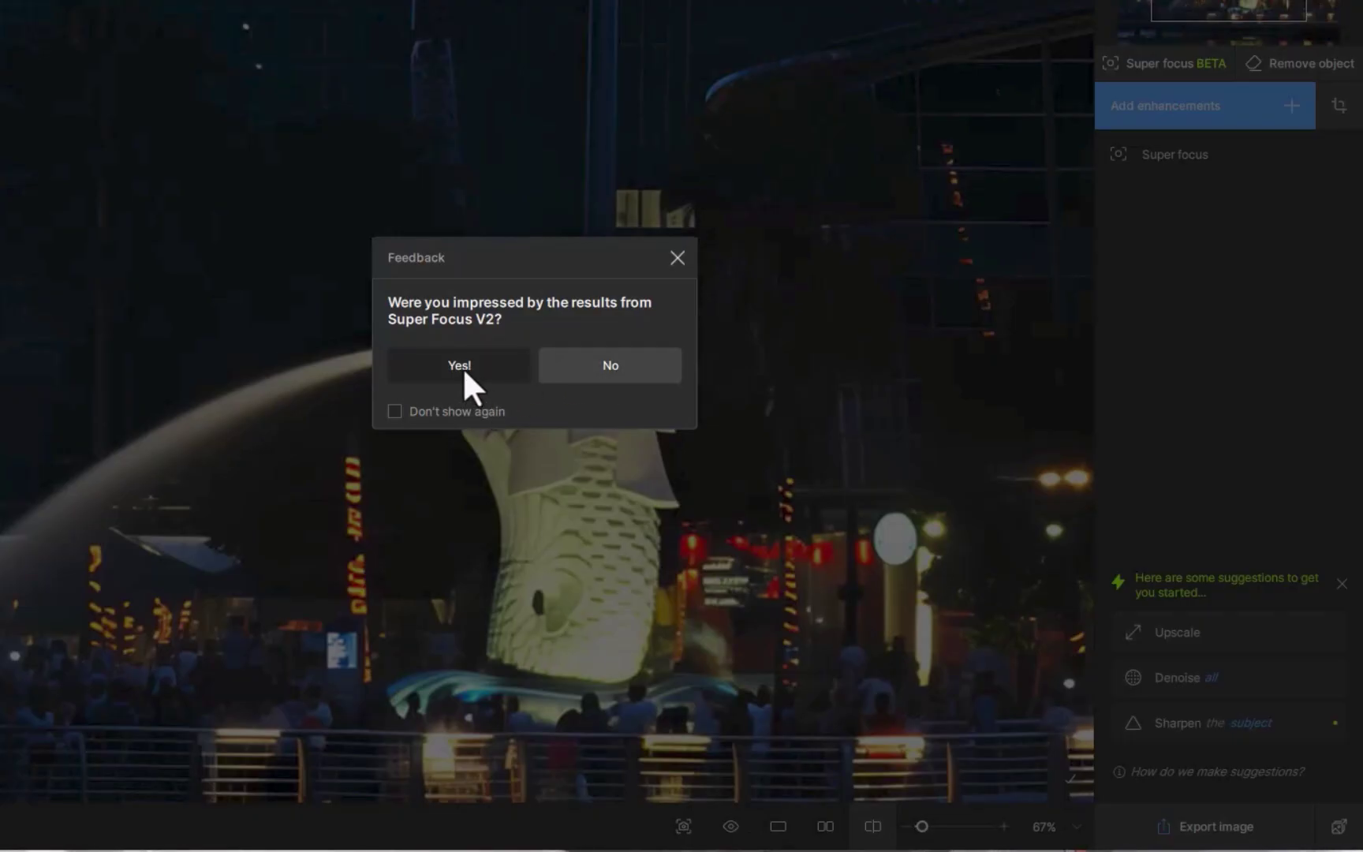
left_click(460, 365)
left_click(465, 425)
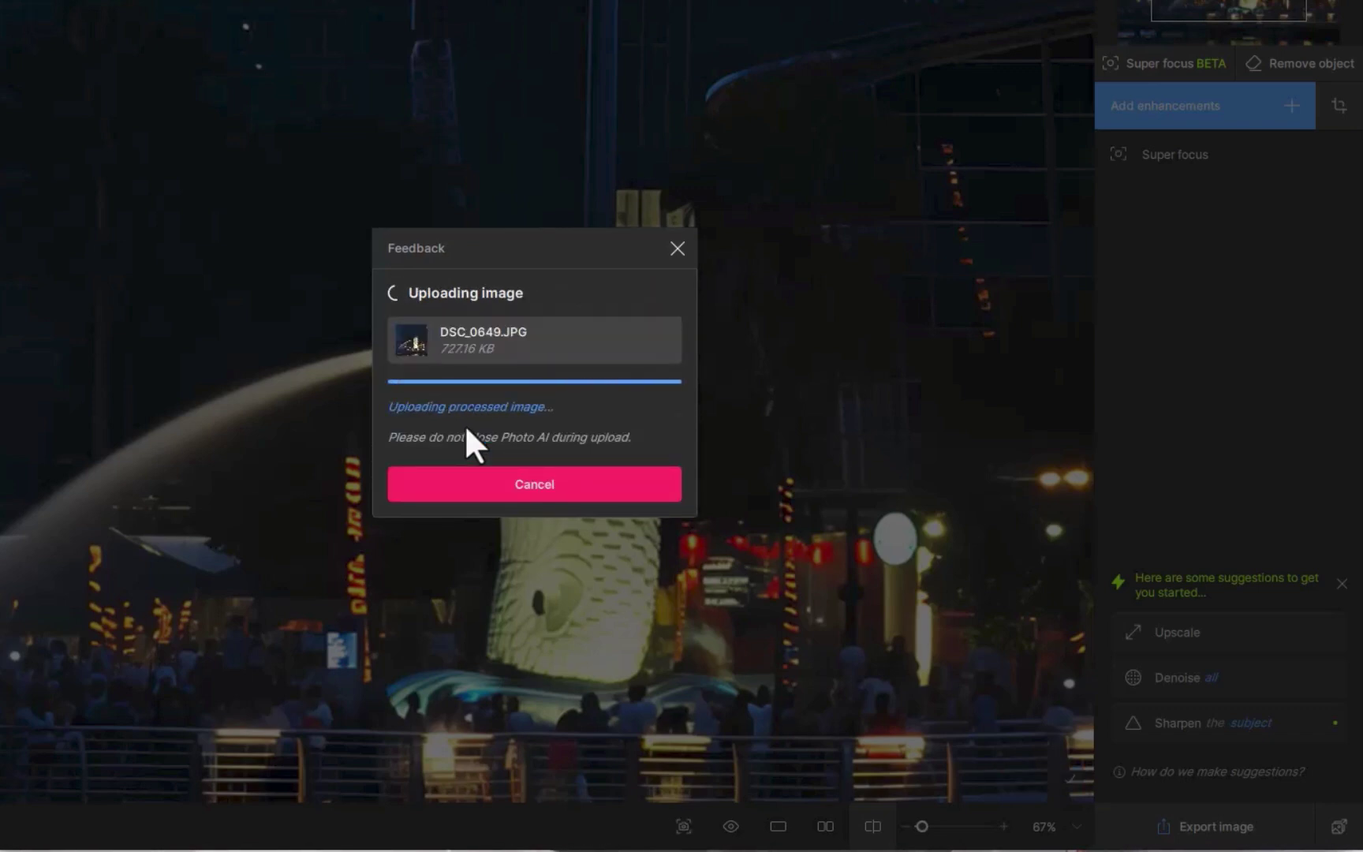
left_click(540, 435)
left_click(730, 826)
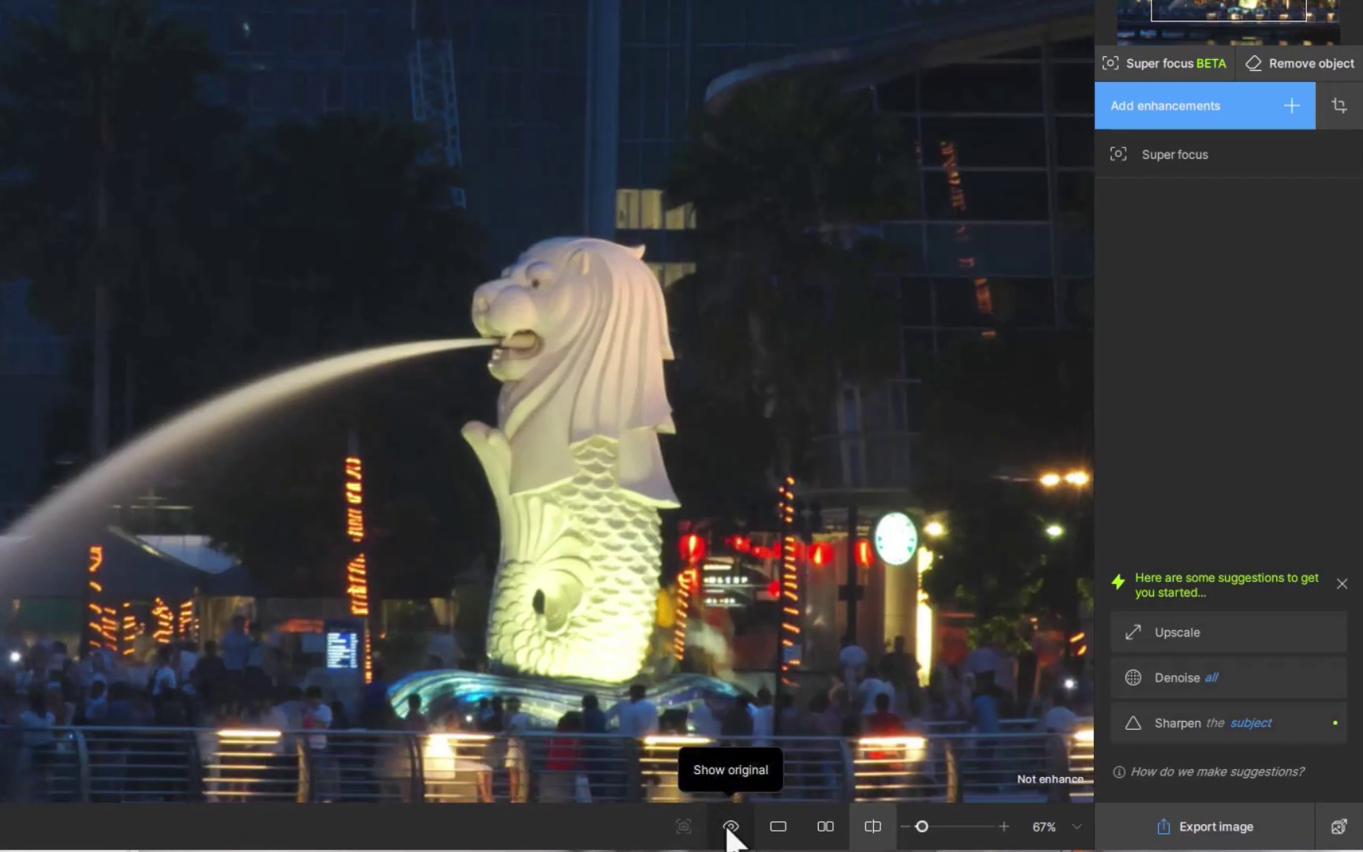
left_click(730, 826)
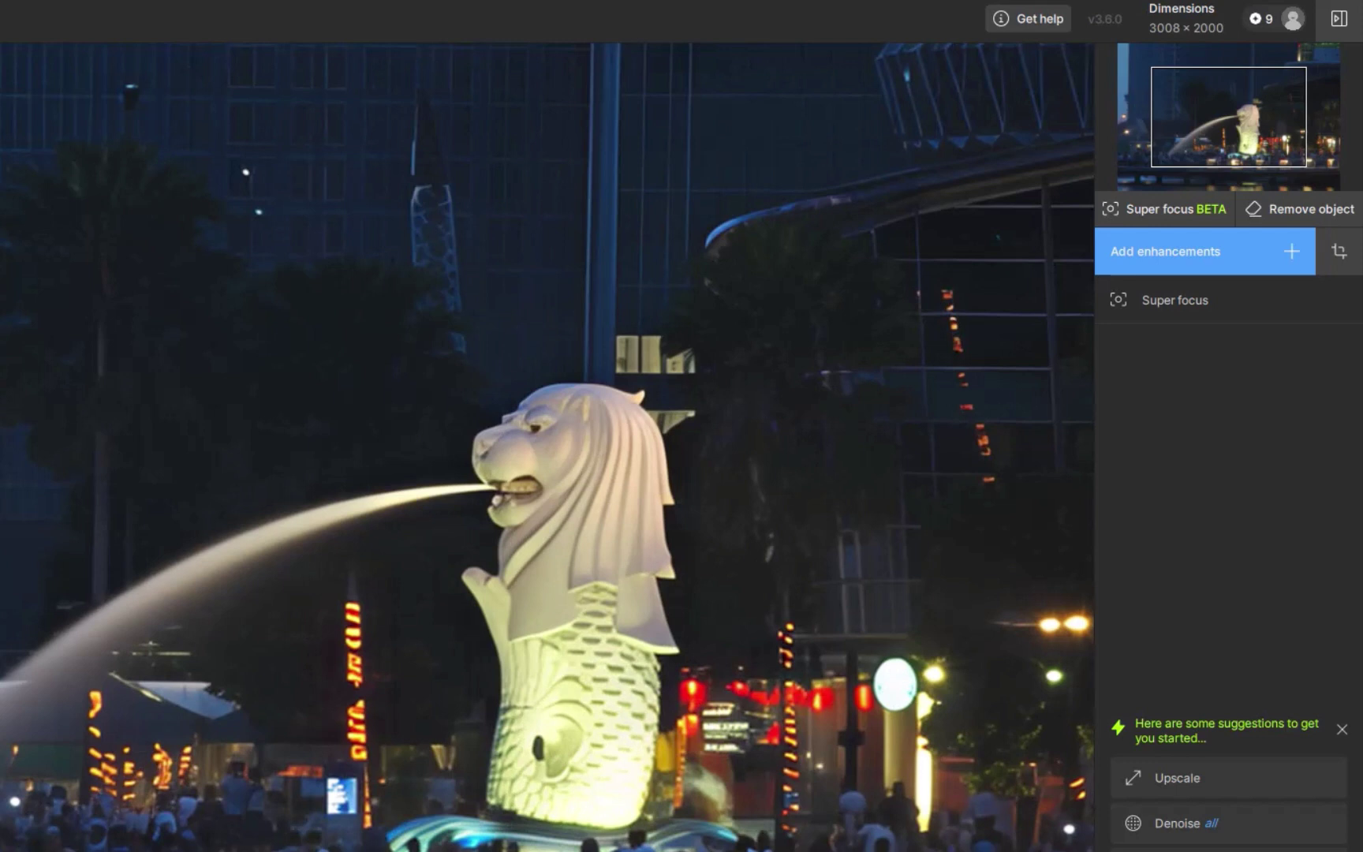
Try the Super focus strength slider between 0 and 100.
left_click(1159, 302)
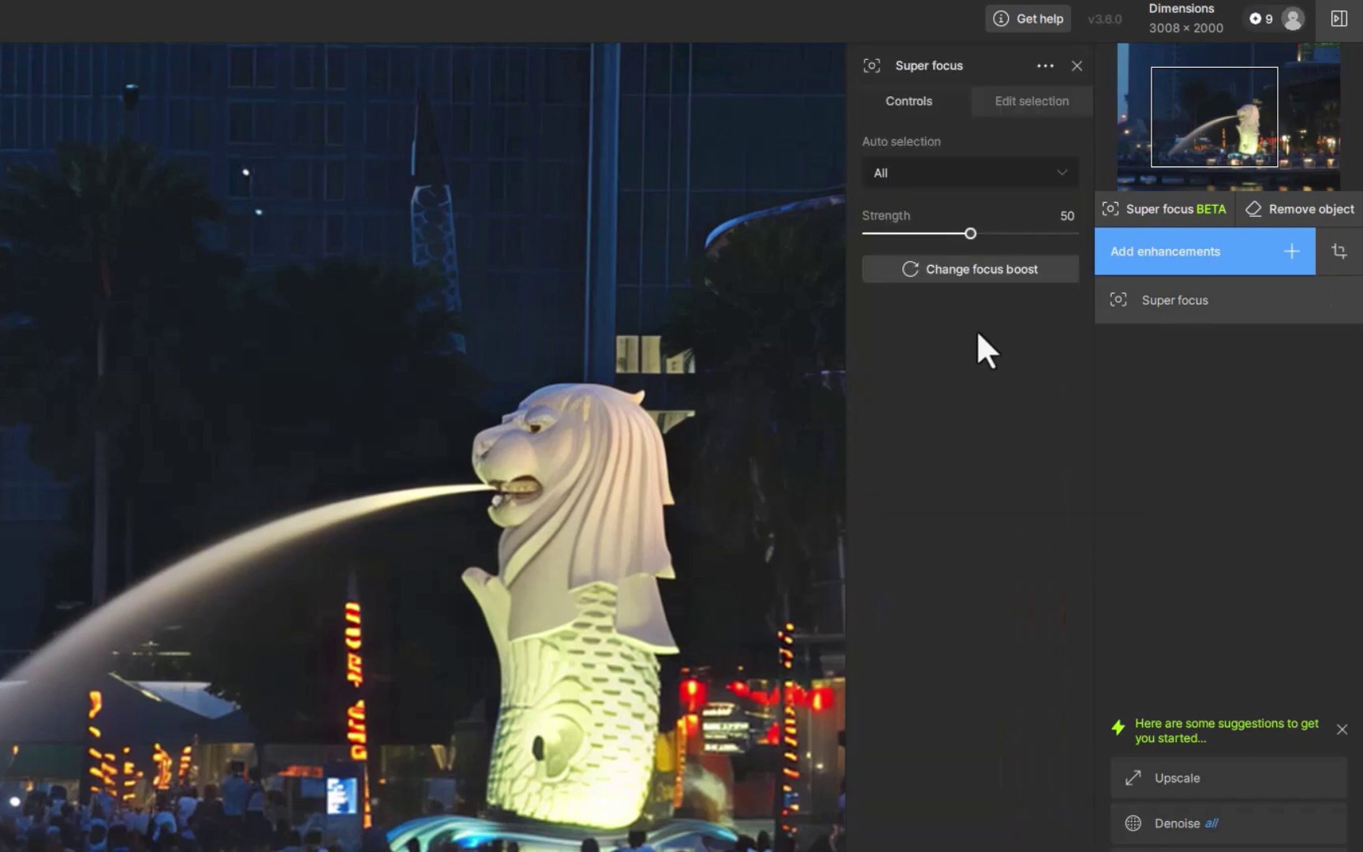
left_click_drag(968, 234, 1161, 237)
left_click_drag(1071, 232, 755, 222)
left_click_drag(868, 233, 1154, 255)
left_click_drag(1070, 232, 726, 183)
Restrict Super focus to the Subject and bring up the Add enhancements list.
left_click(932, 168)
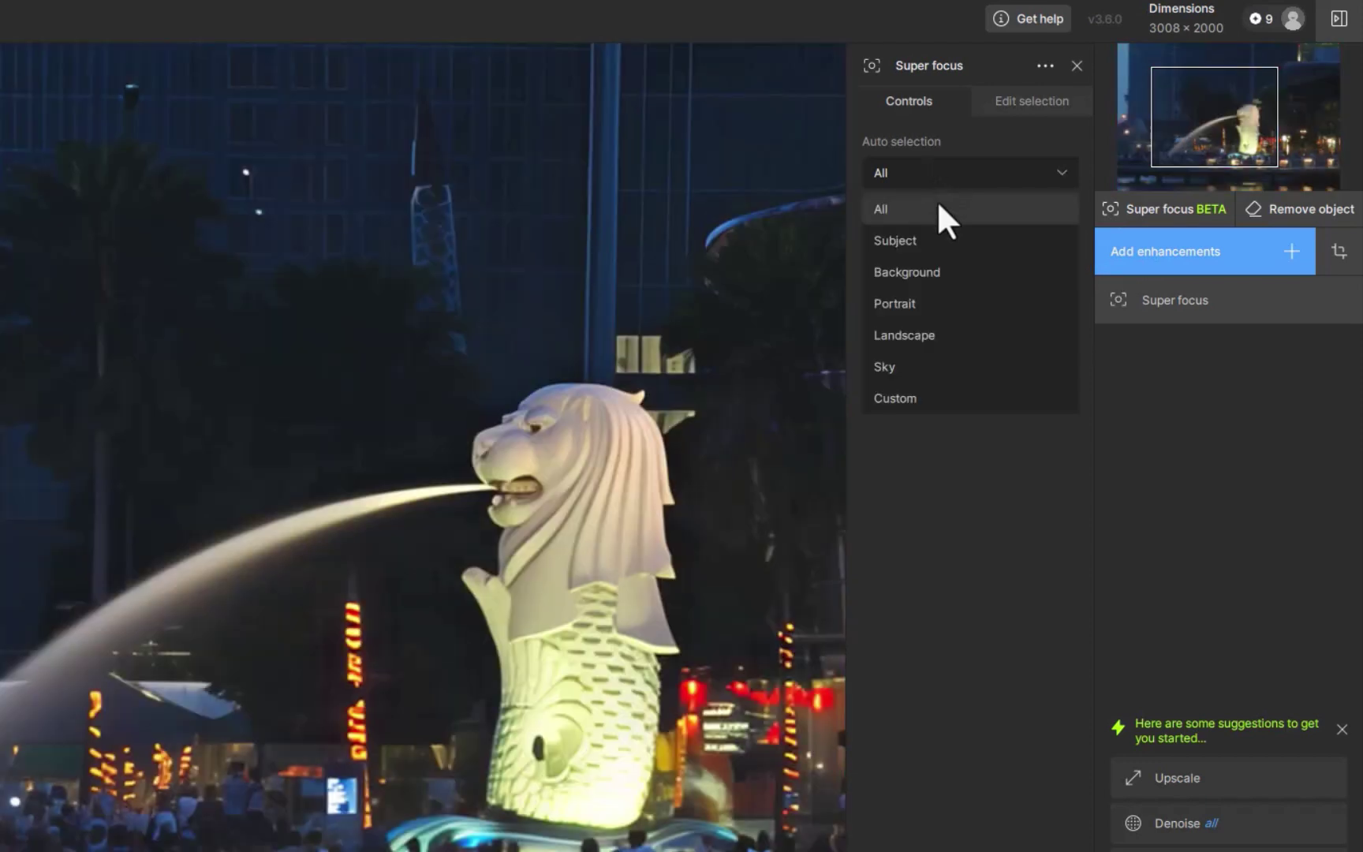
left_click(941, 240)
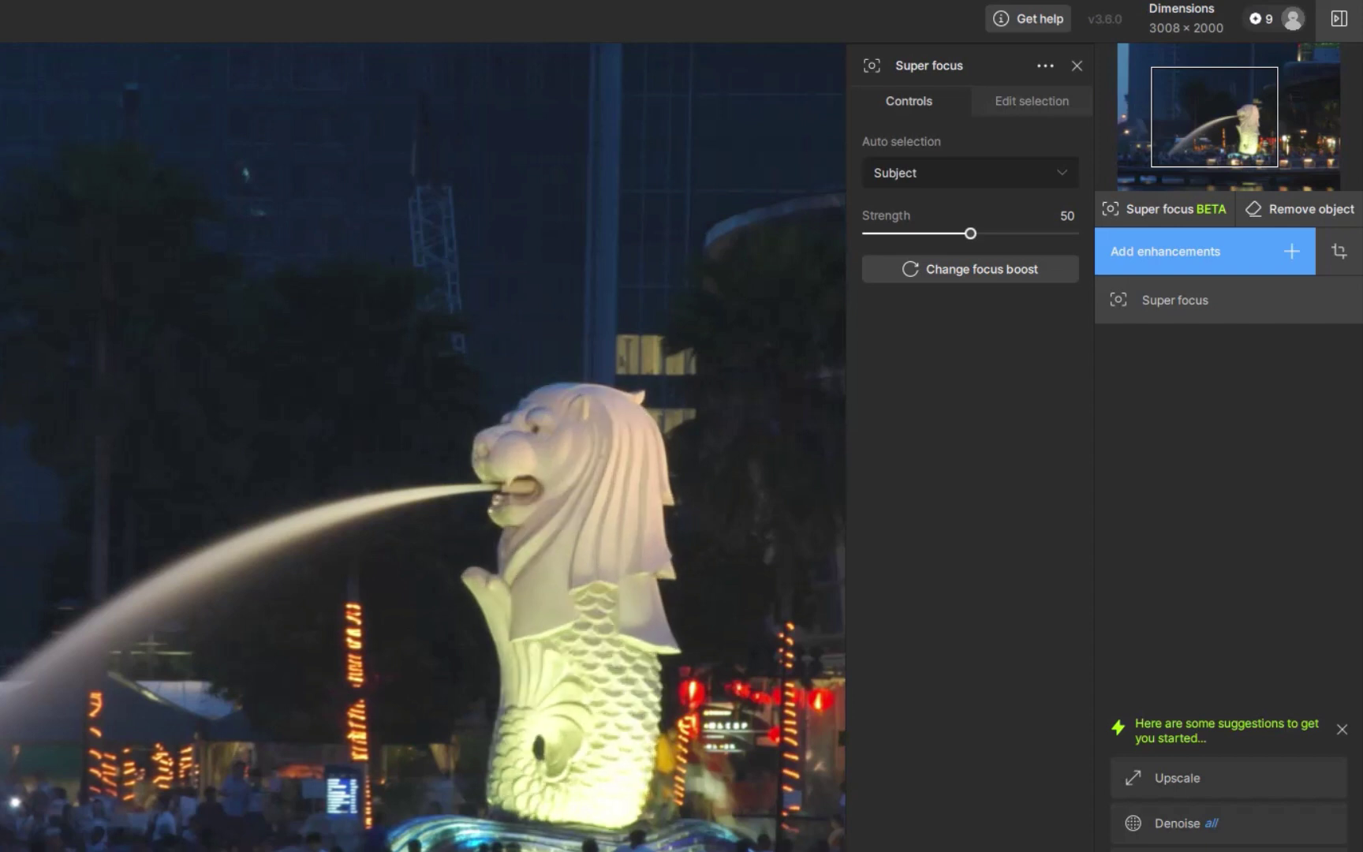
left_click(1161, 294)
left_click(1161, 294)
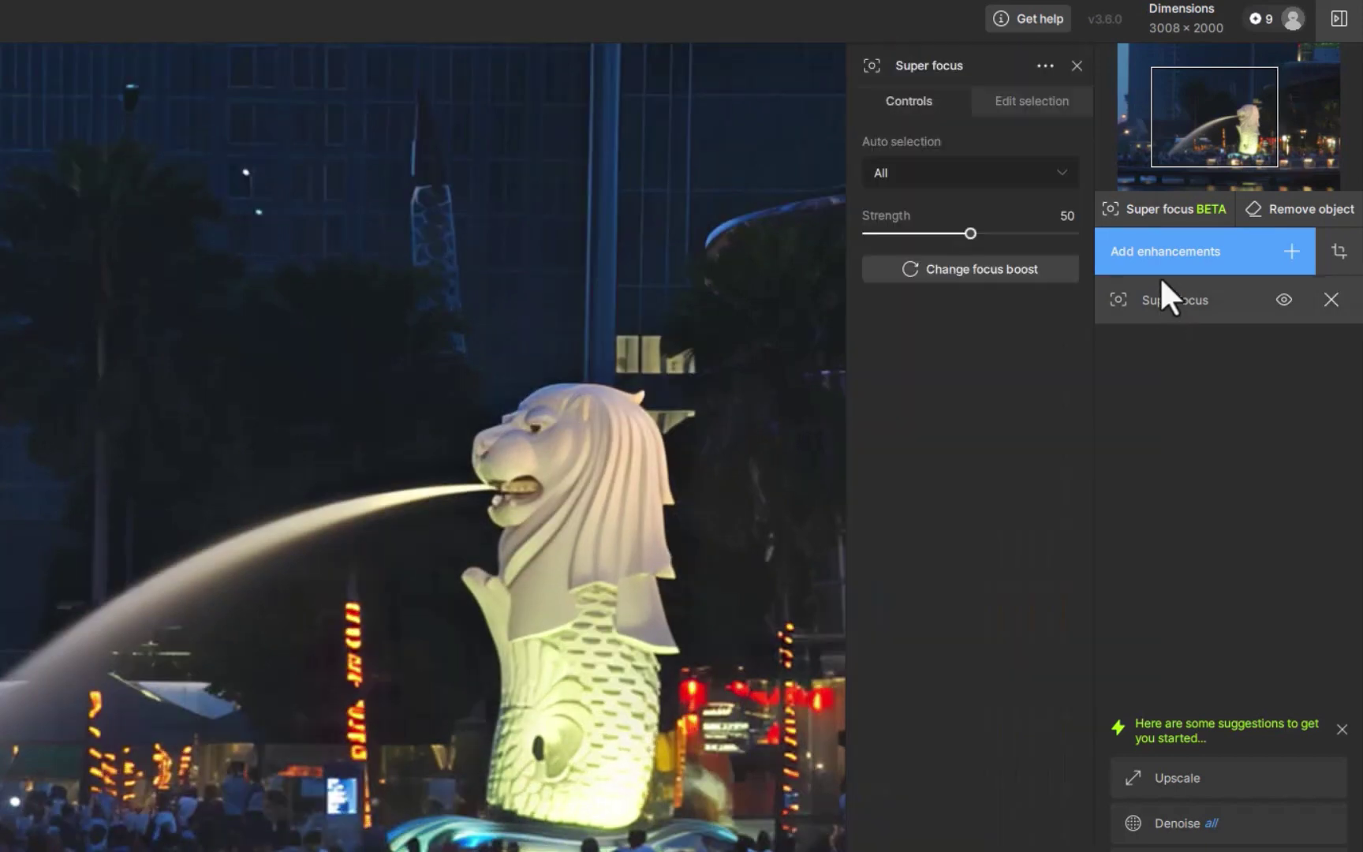
left_click(1156, 250)
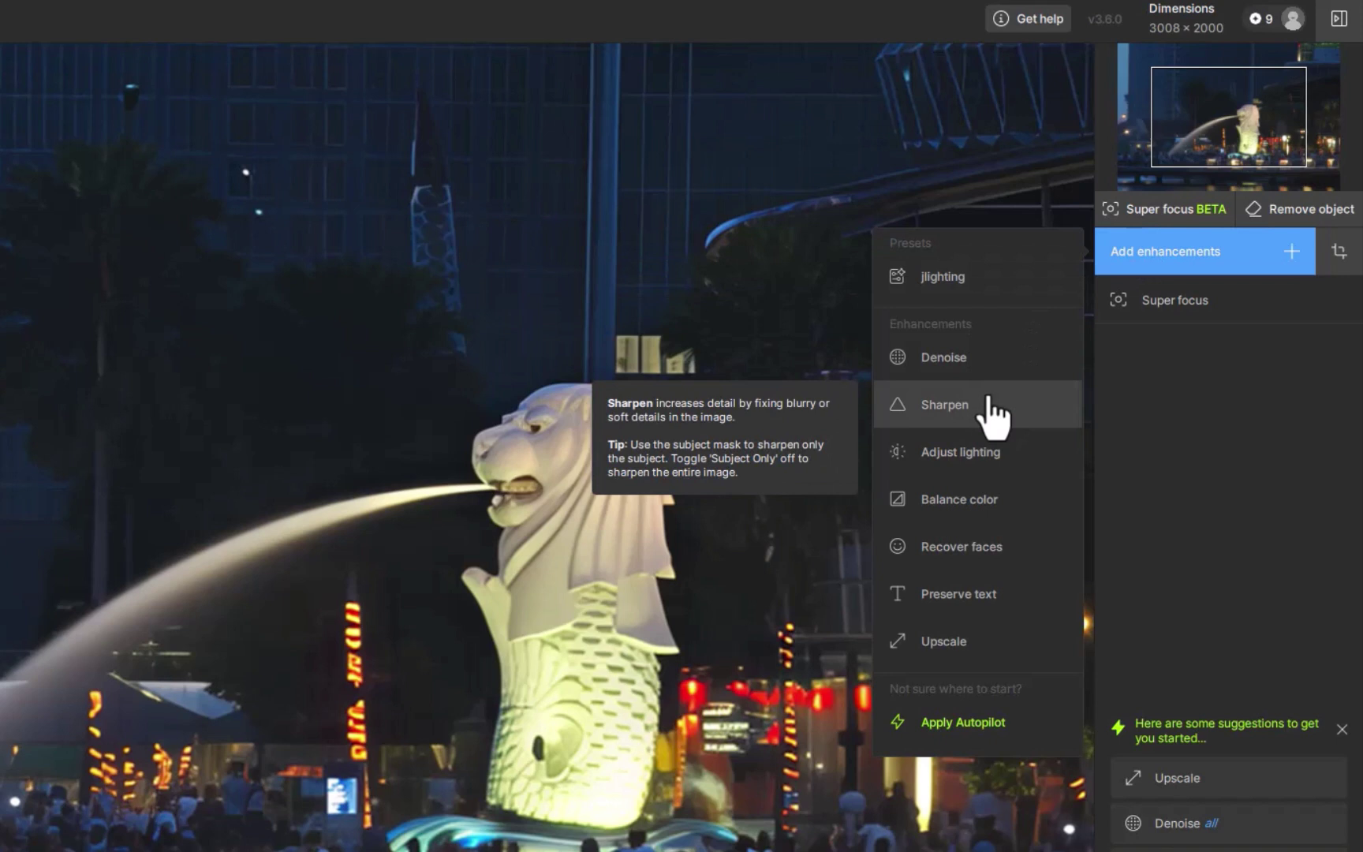
Add Sharpen using the Strong AI model and zoom in on the Merlion.
left_click(986, 426)
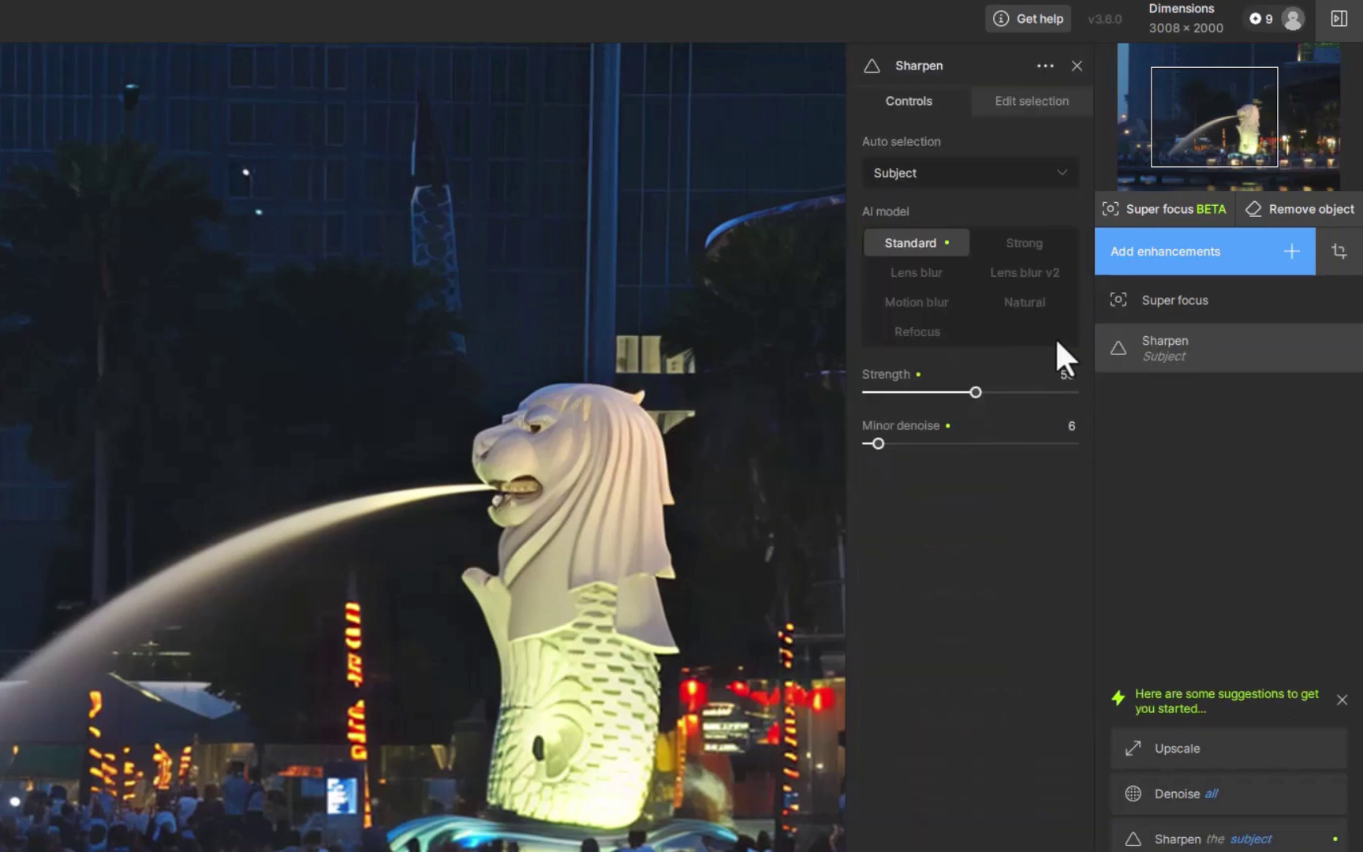
left_click(1020, 244)
scroll(276, 489, "up", 2)
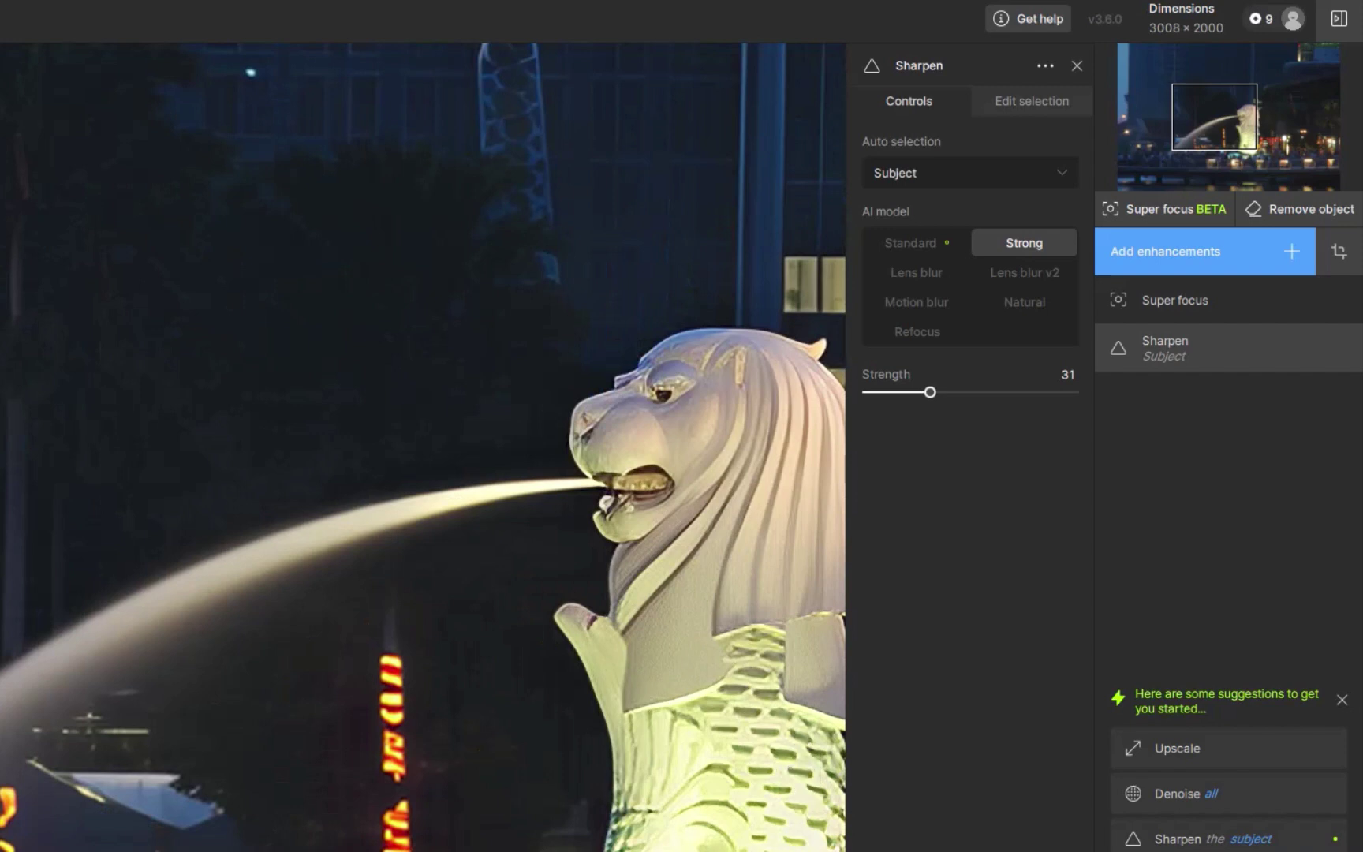
left_click(805, 730)
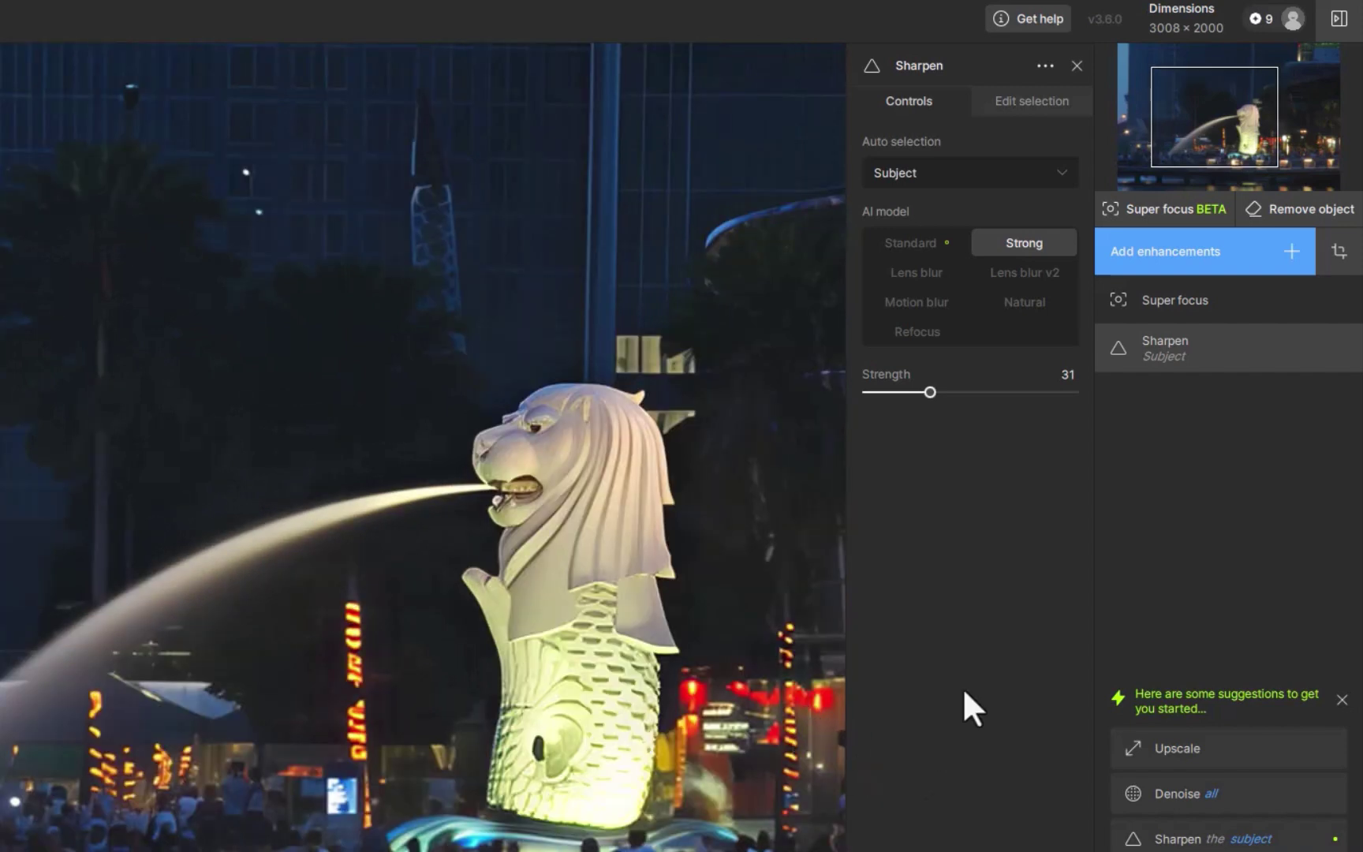
mouse_move(1223, 354)
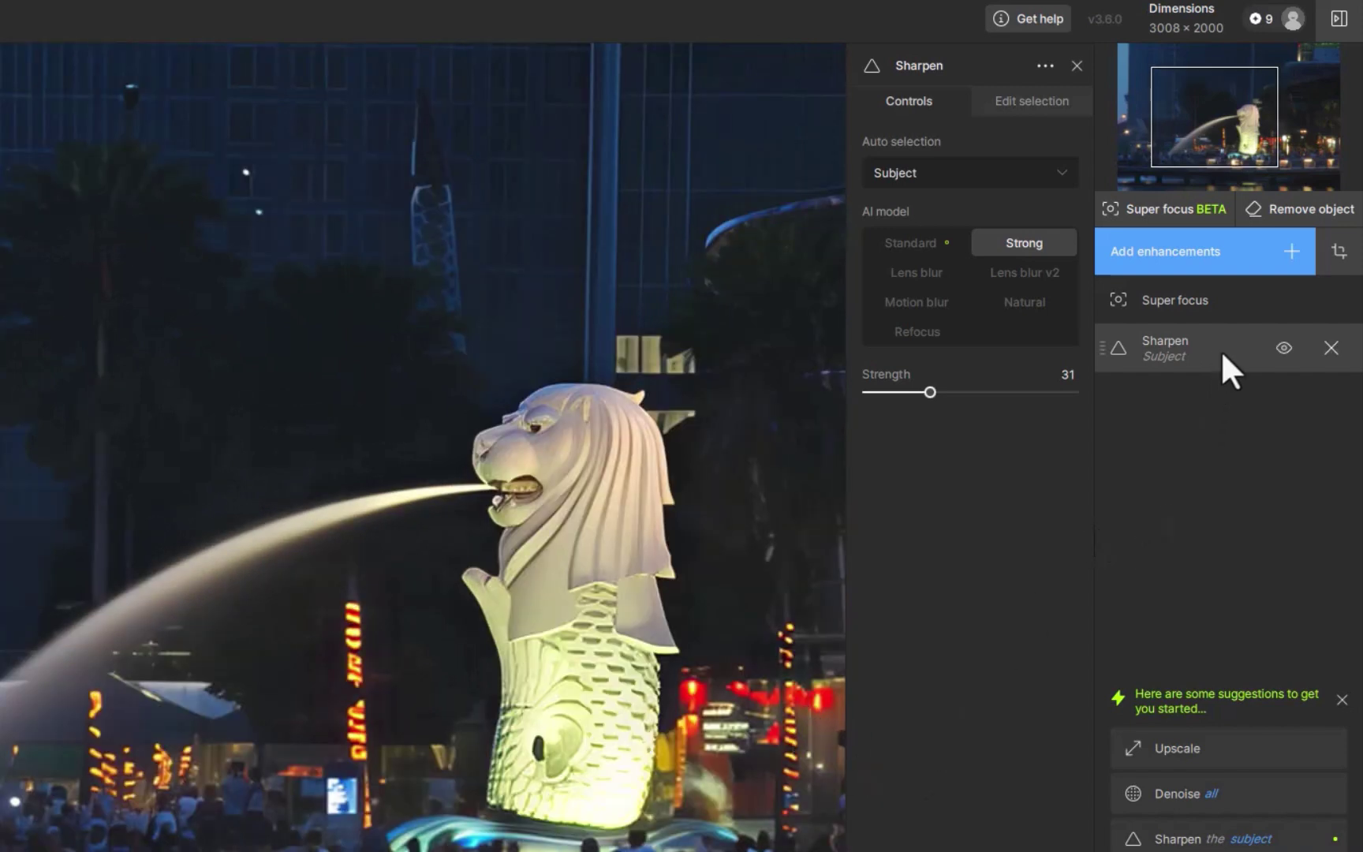
key("ctrl+plus")
Toggle Sharpen and Super focus to compare, leave both on, then fit the photo and view the original.
left_click(1282, 347)
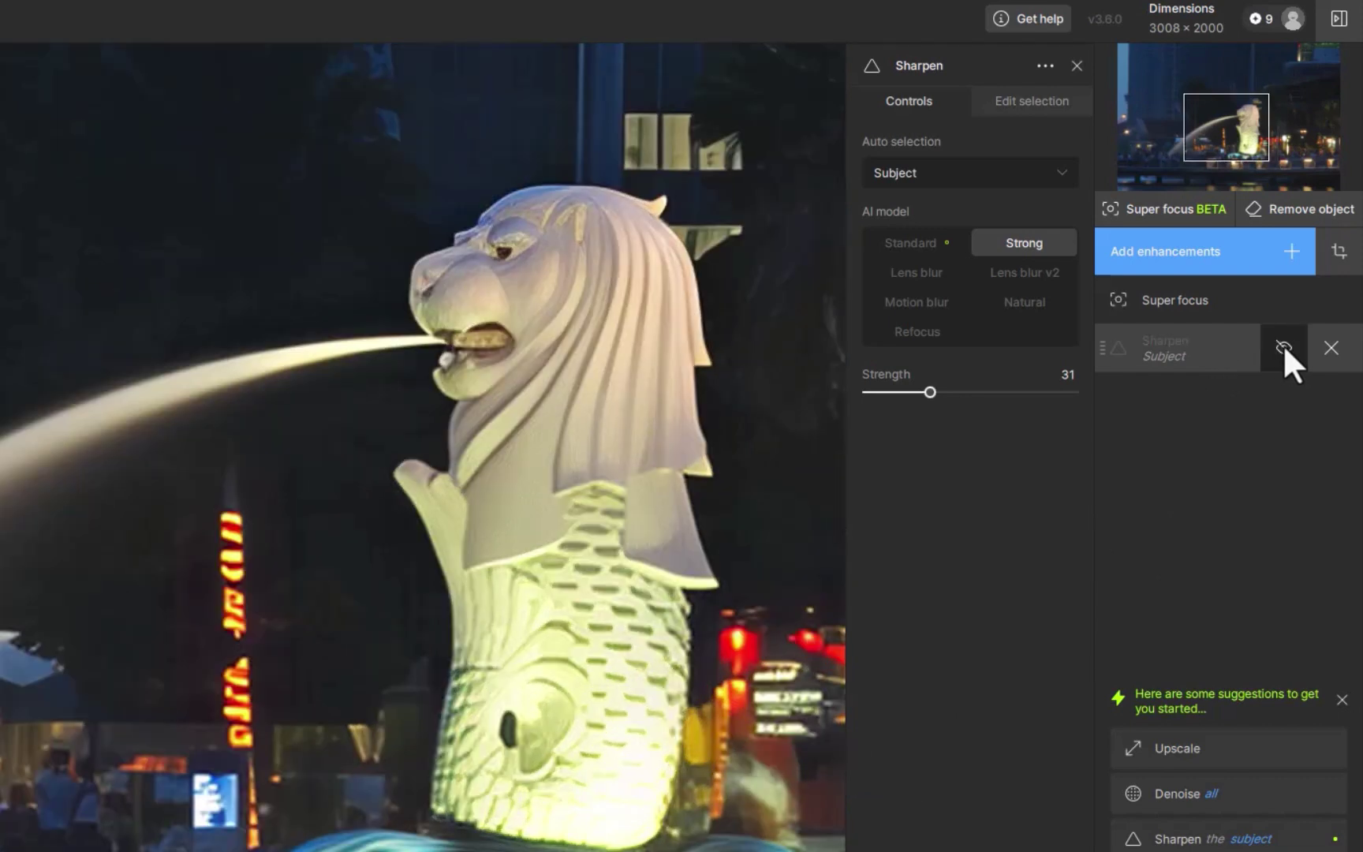
left_click(1282, 344)
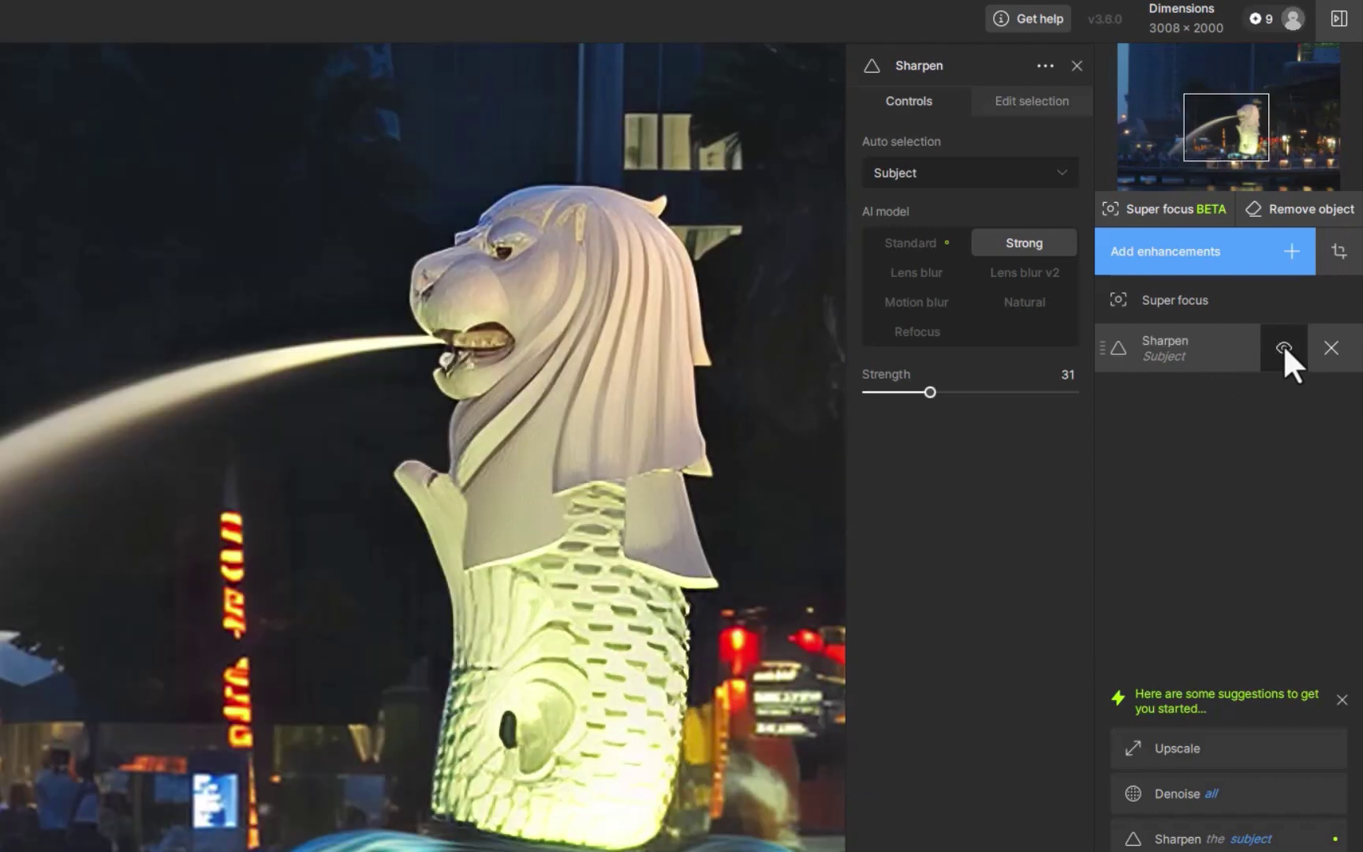
left_click(1282, 344)
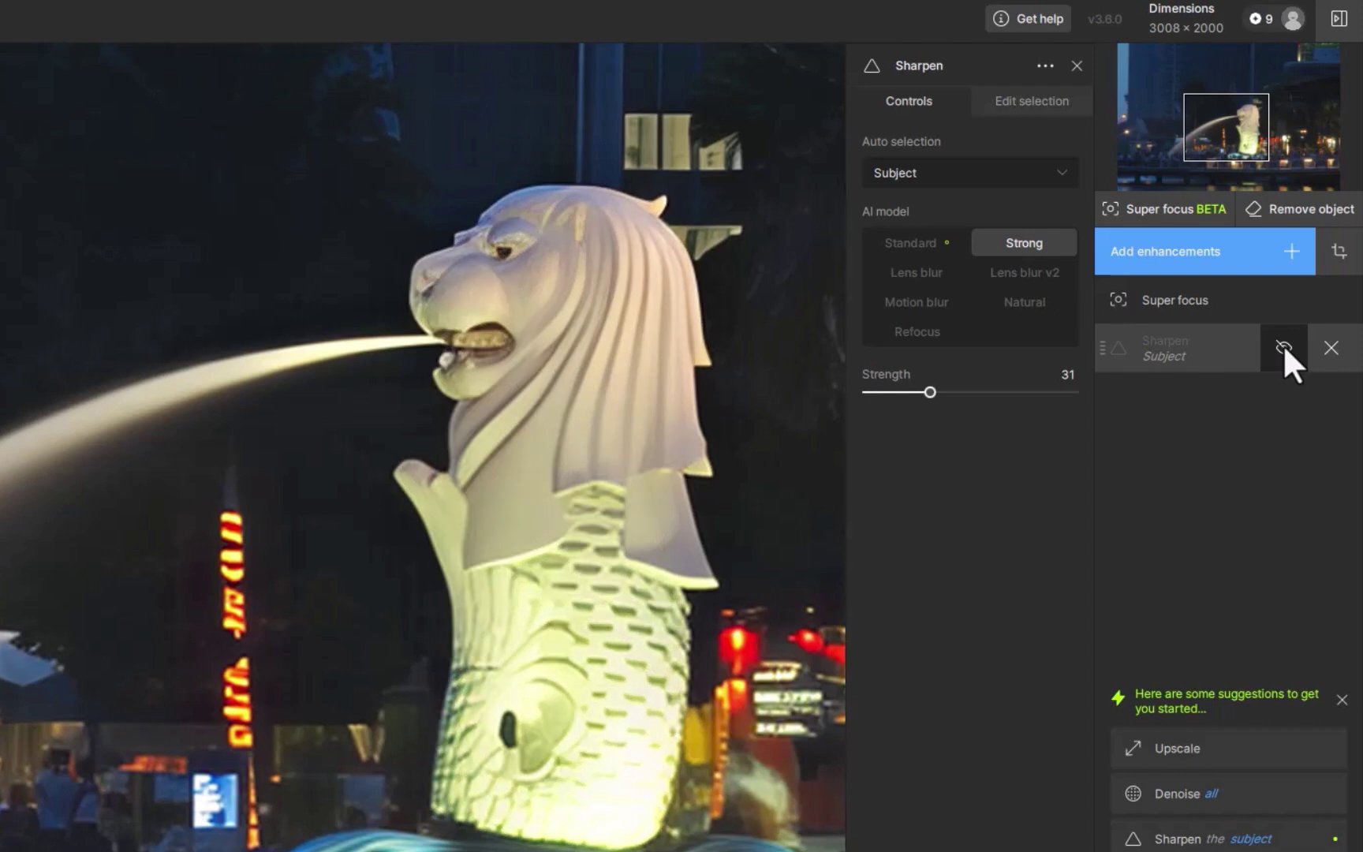
left_click(1282, 344)
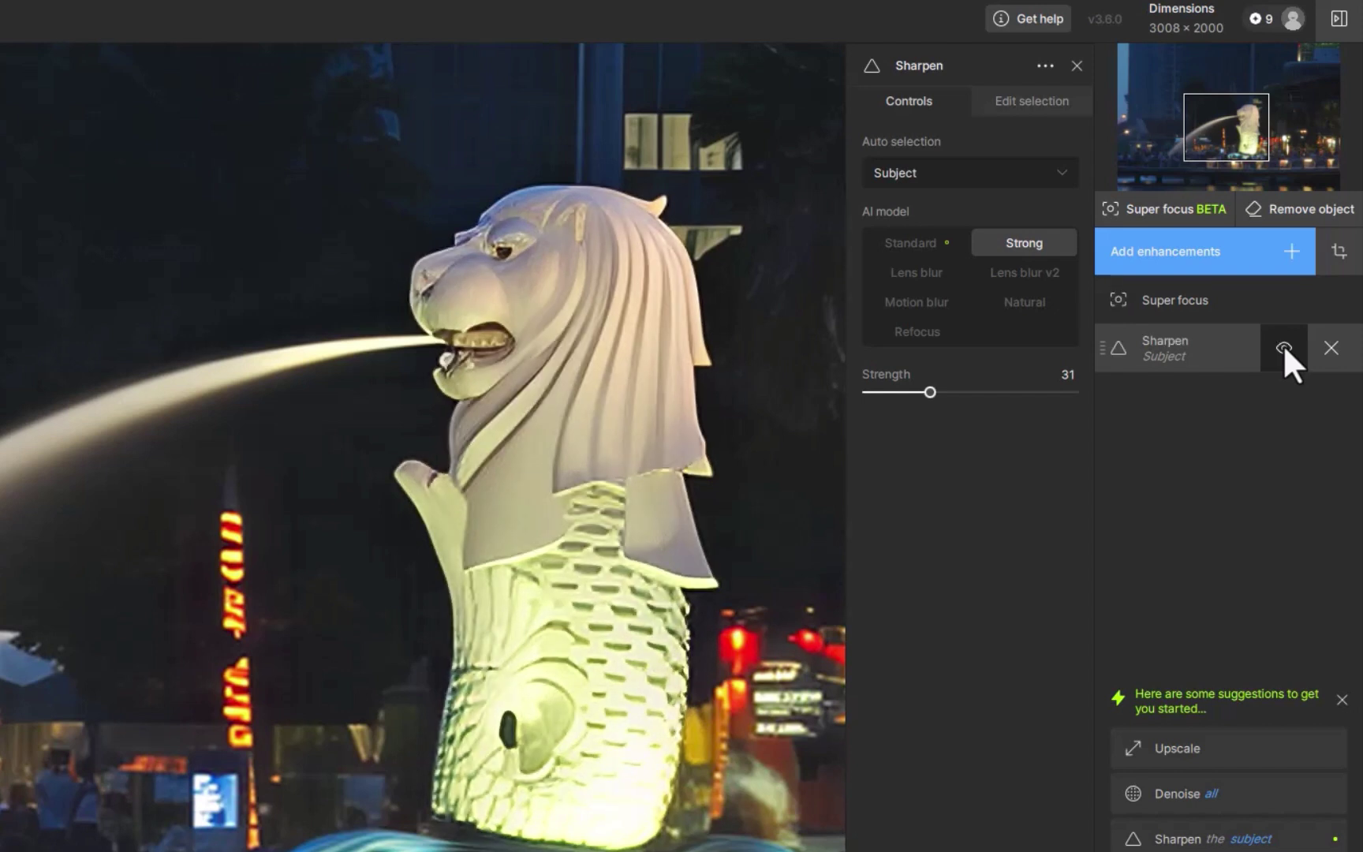
left_click(1282, 344)
left_click(1281, 299)
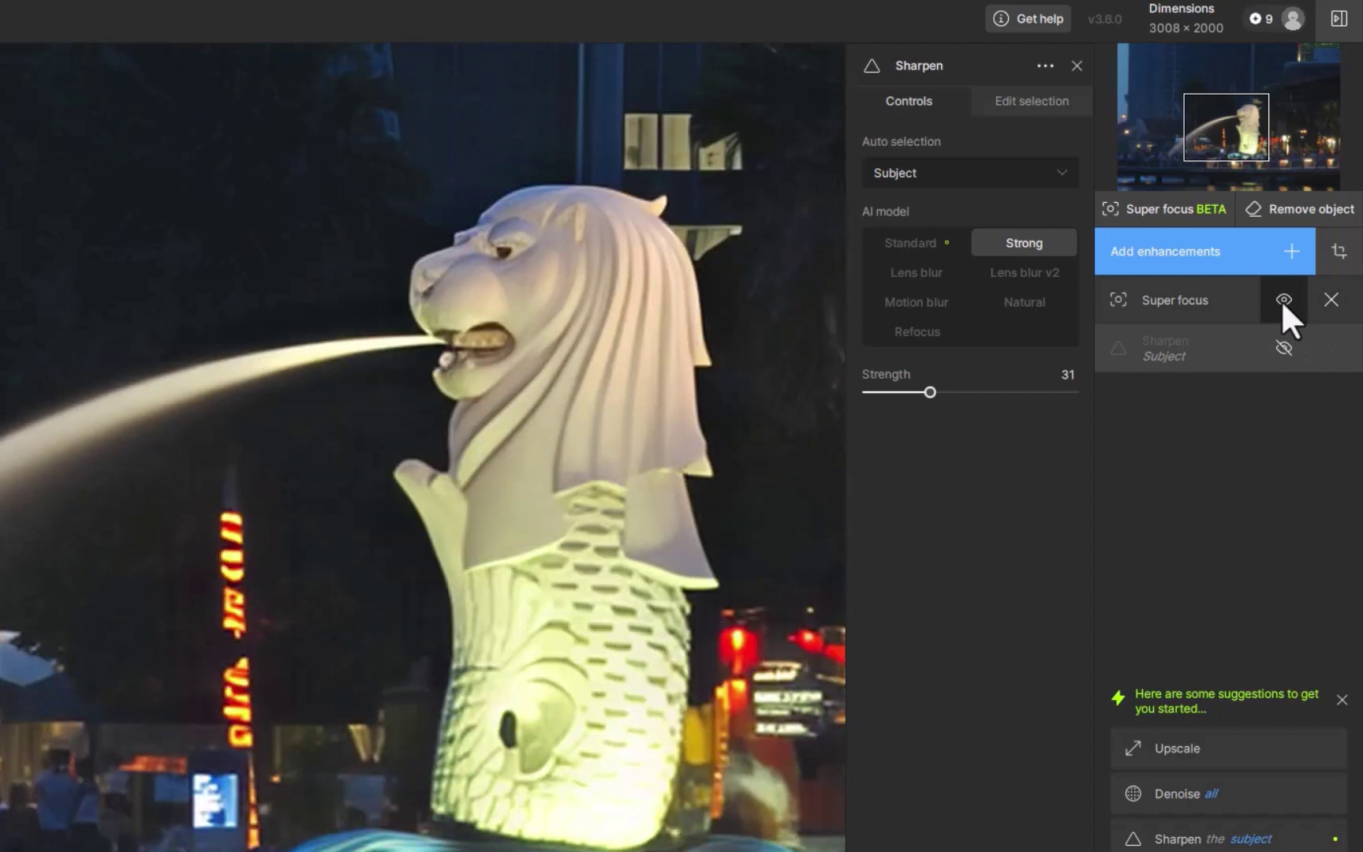
left_click(1278, 345)
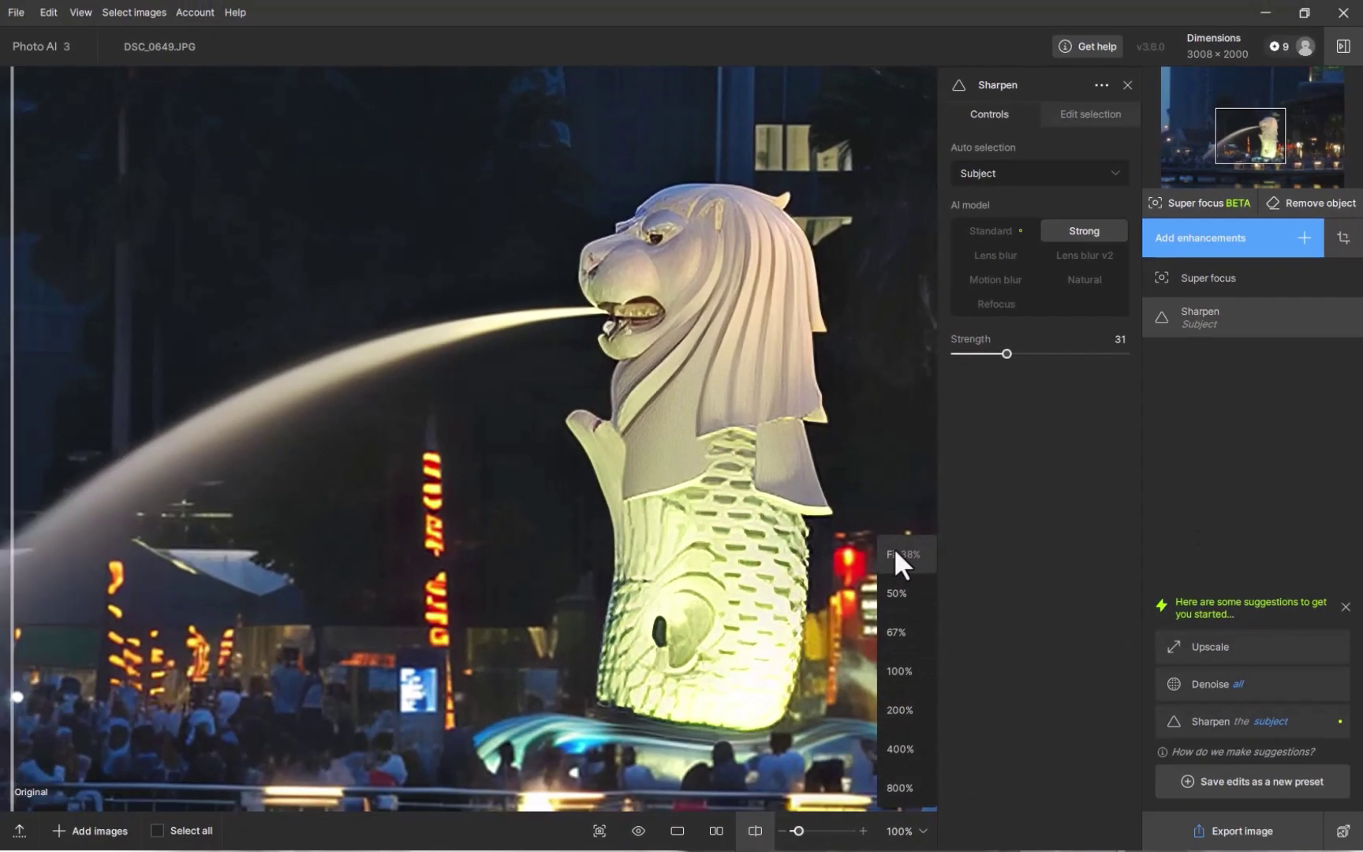
left_click(895, 552)
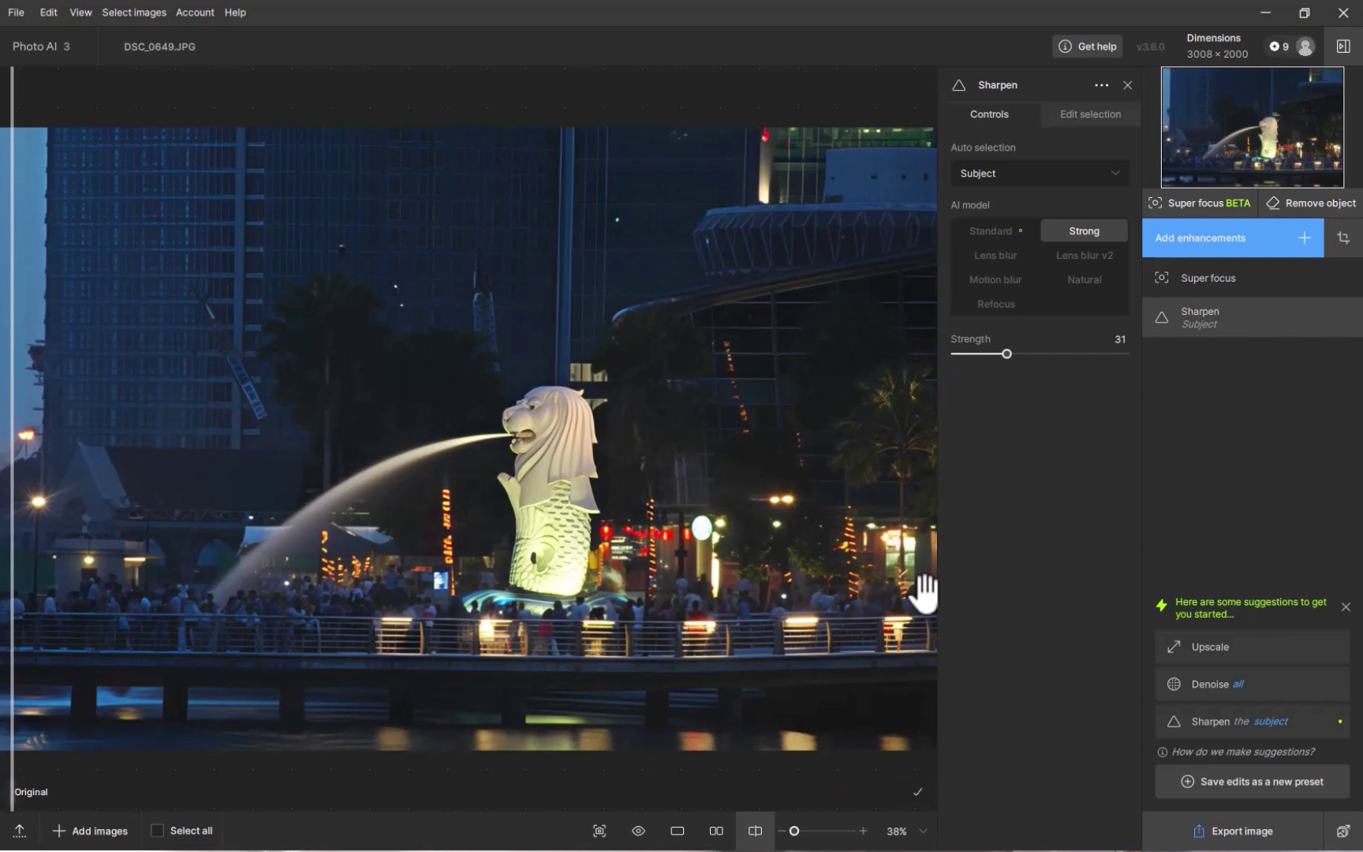
left_click(640, 834)
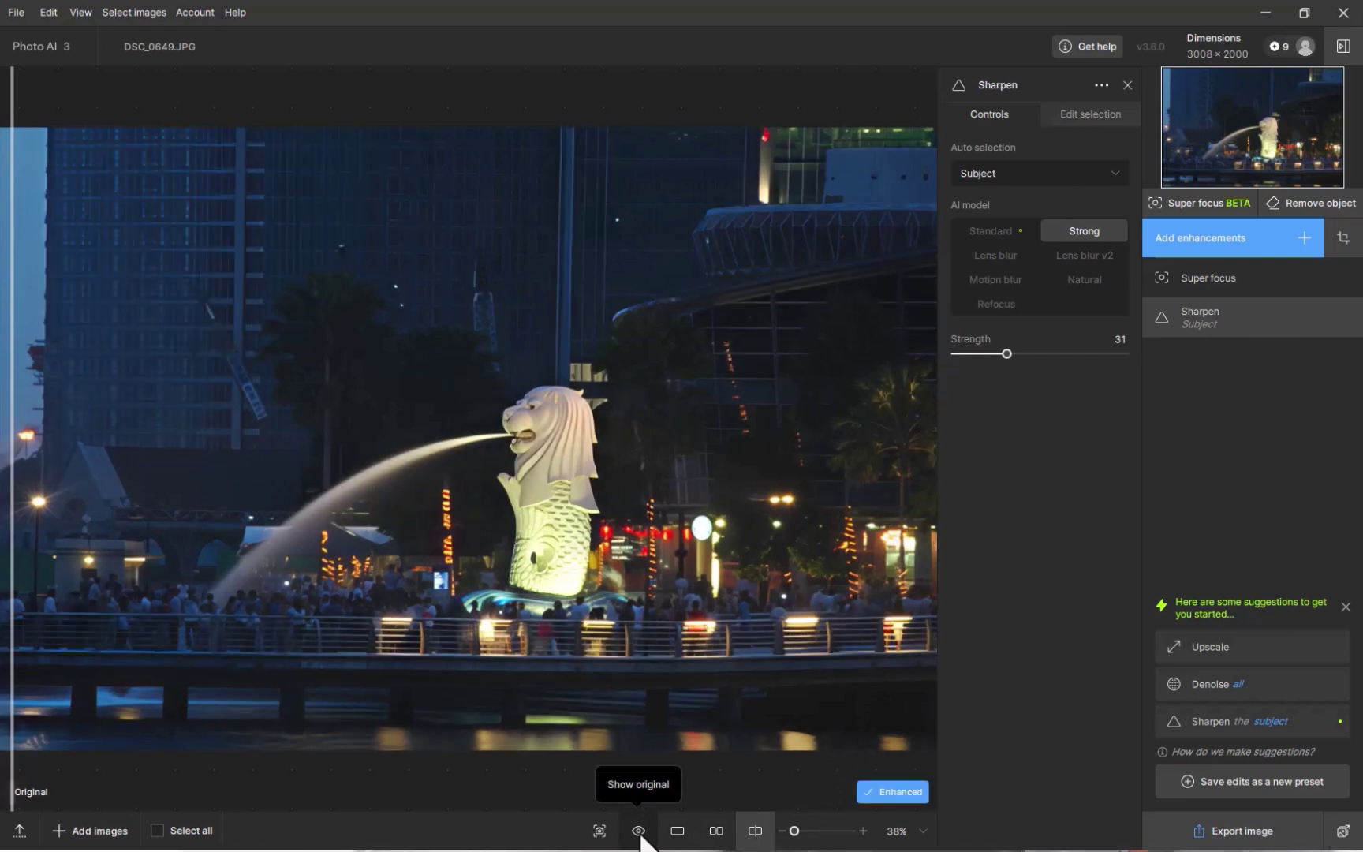
Add an Adjust lighting enhancement to the Merlion photo.
left_click(1181, 240)
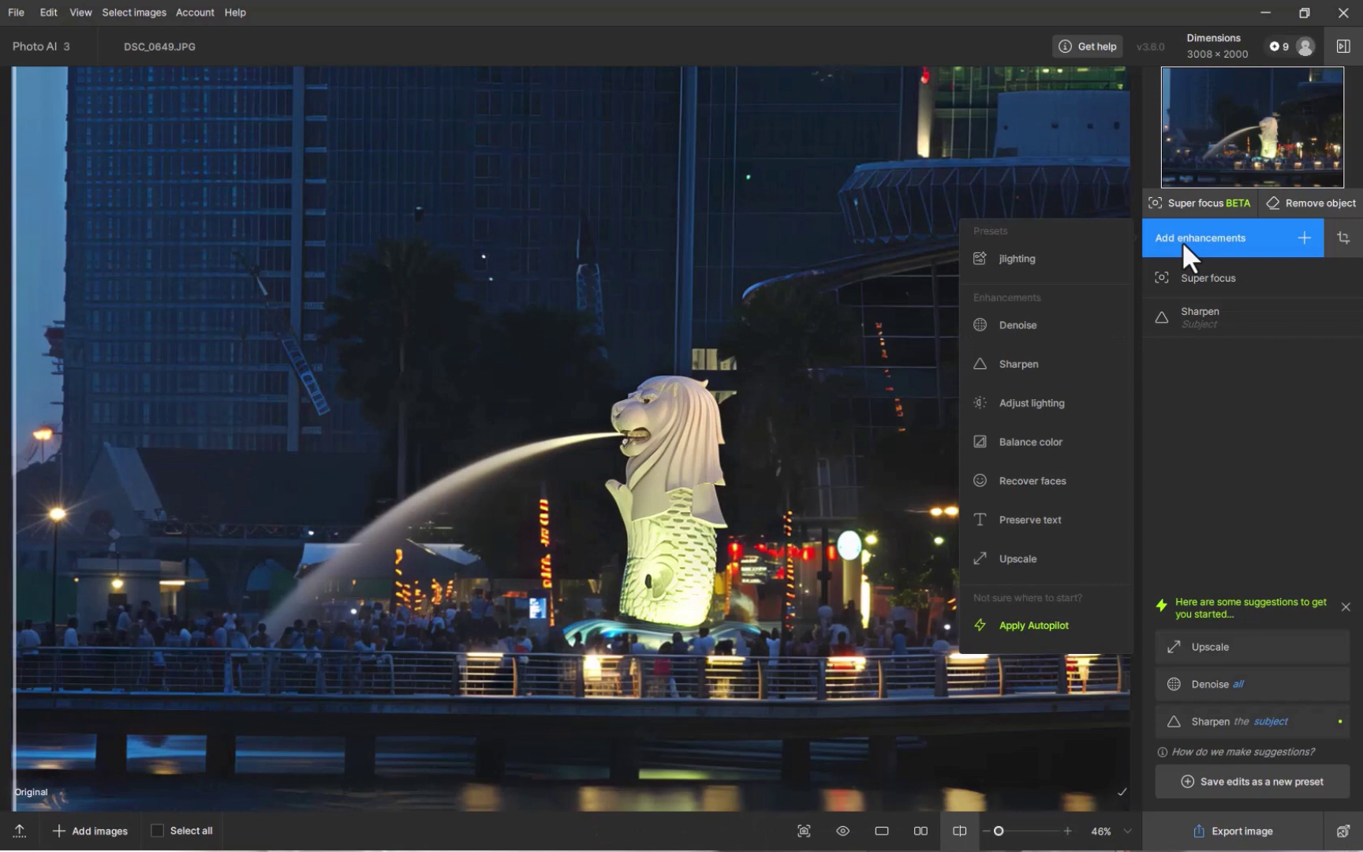
left_click(1046, 404)
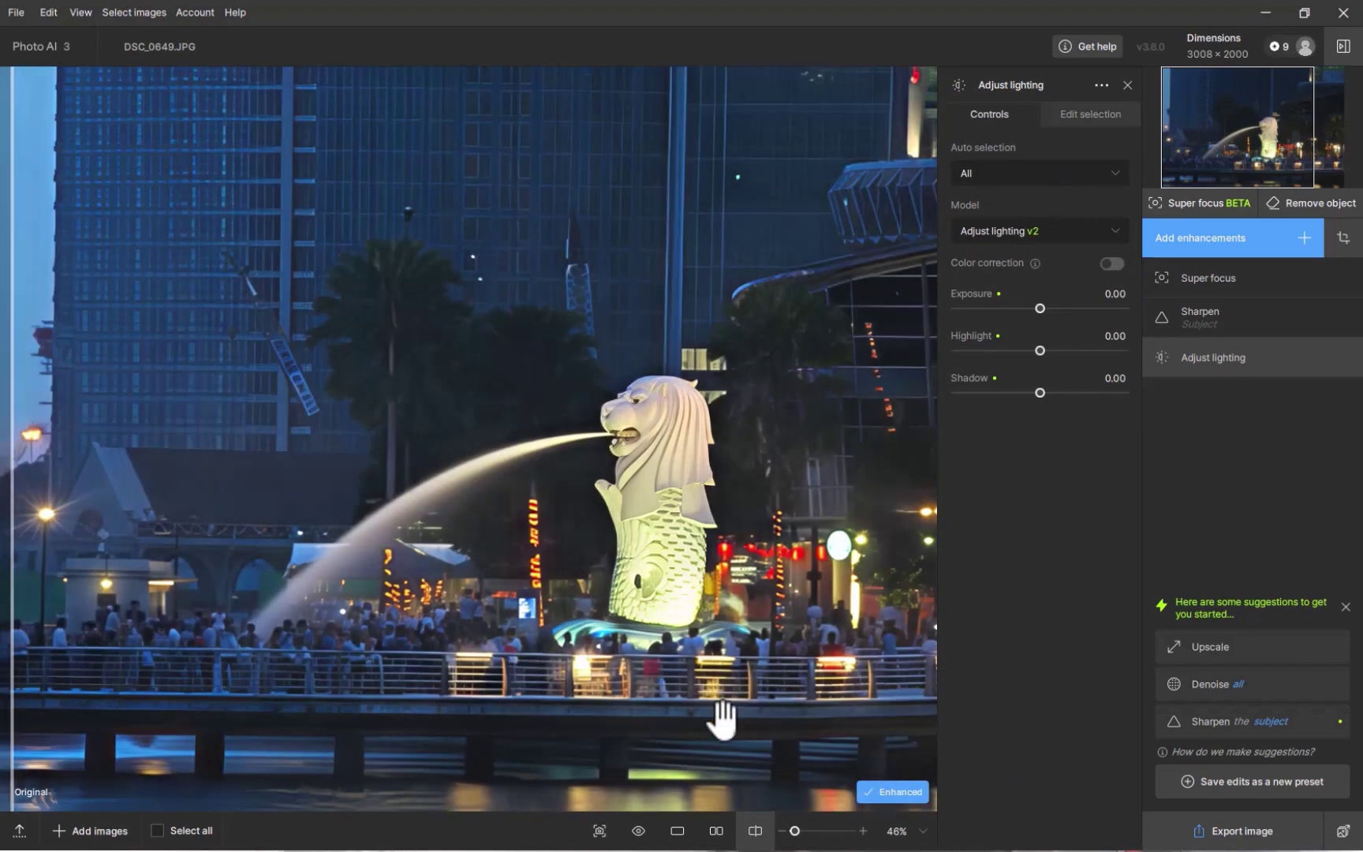
left_click(901, 830)
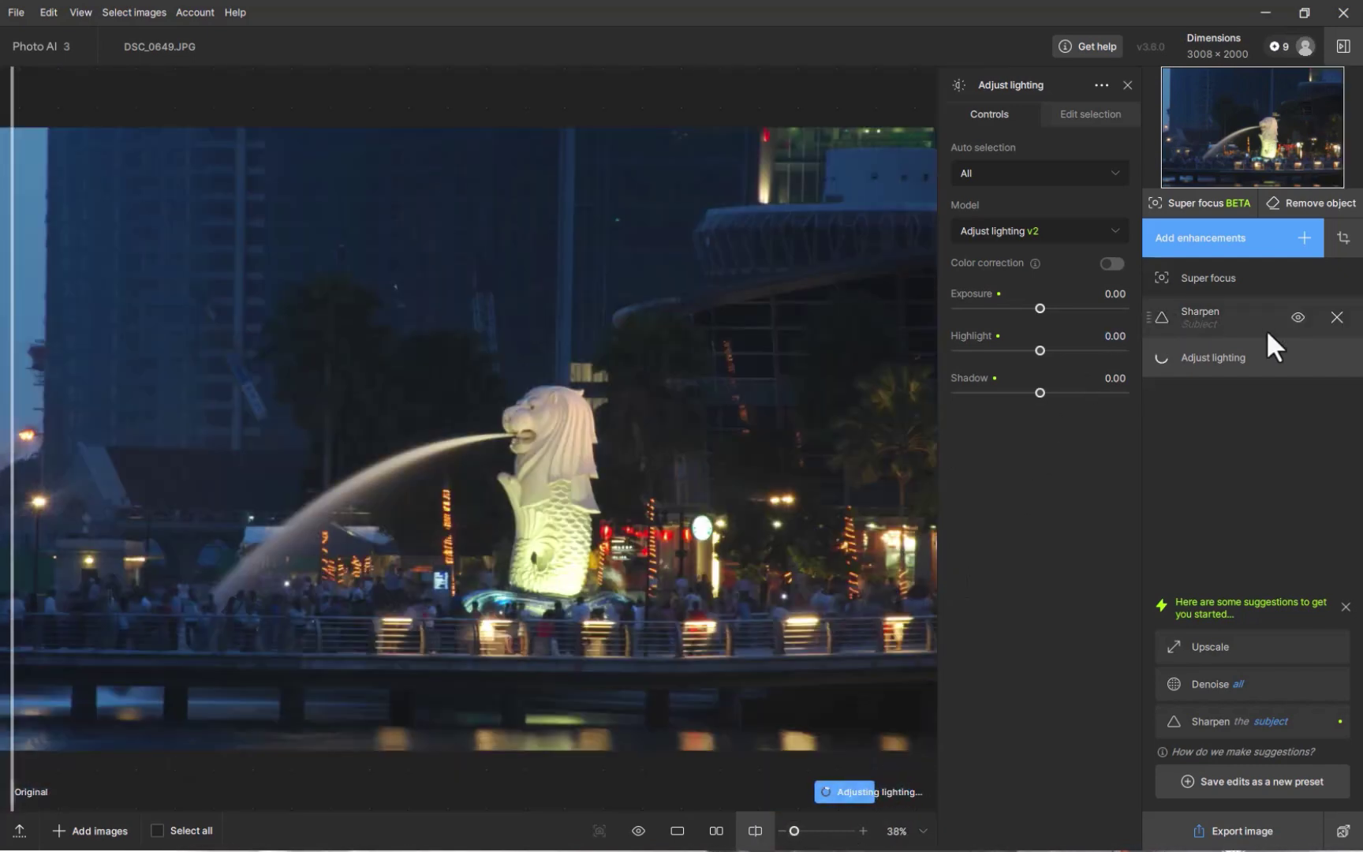
Toggle the lighting adjustment off and on to compare, then remove it.
mouse_move(1286, 353)
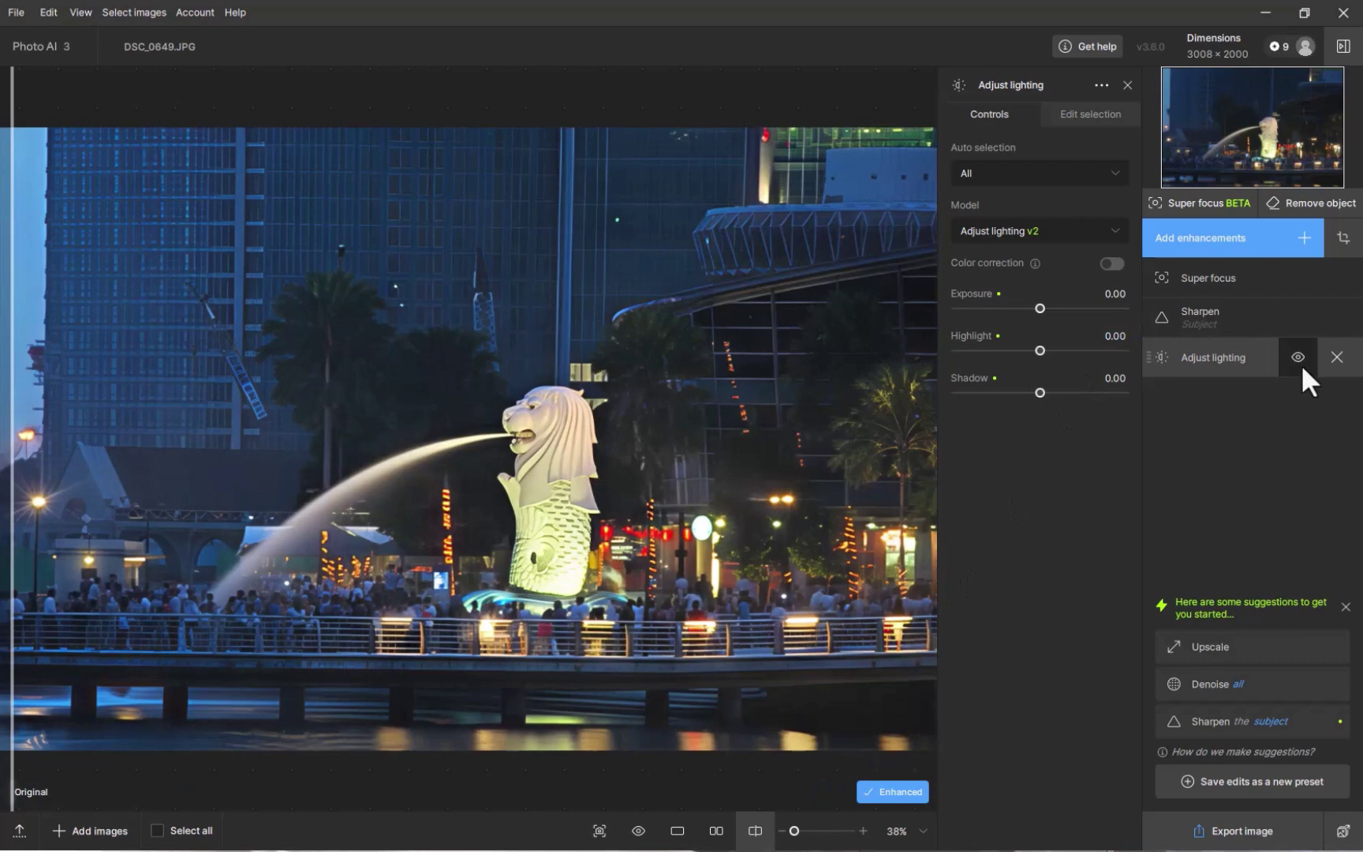
left_click(1295, 358)
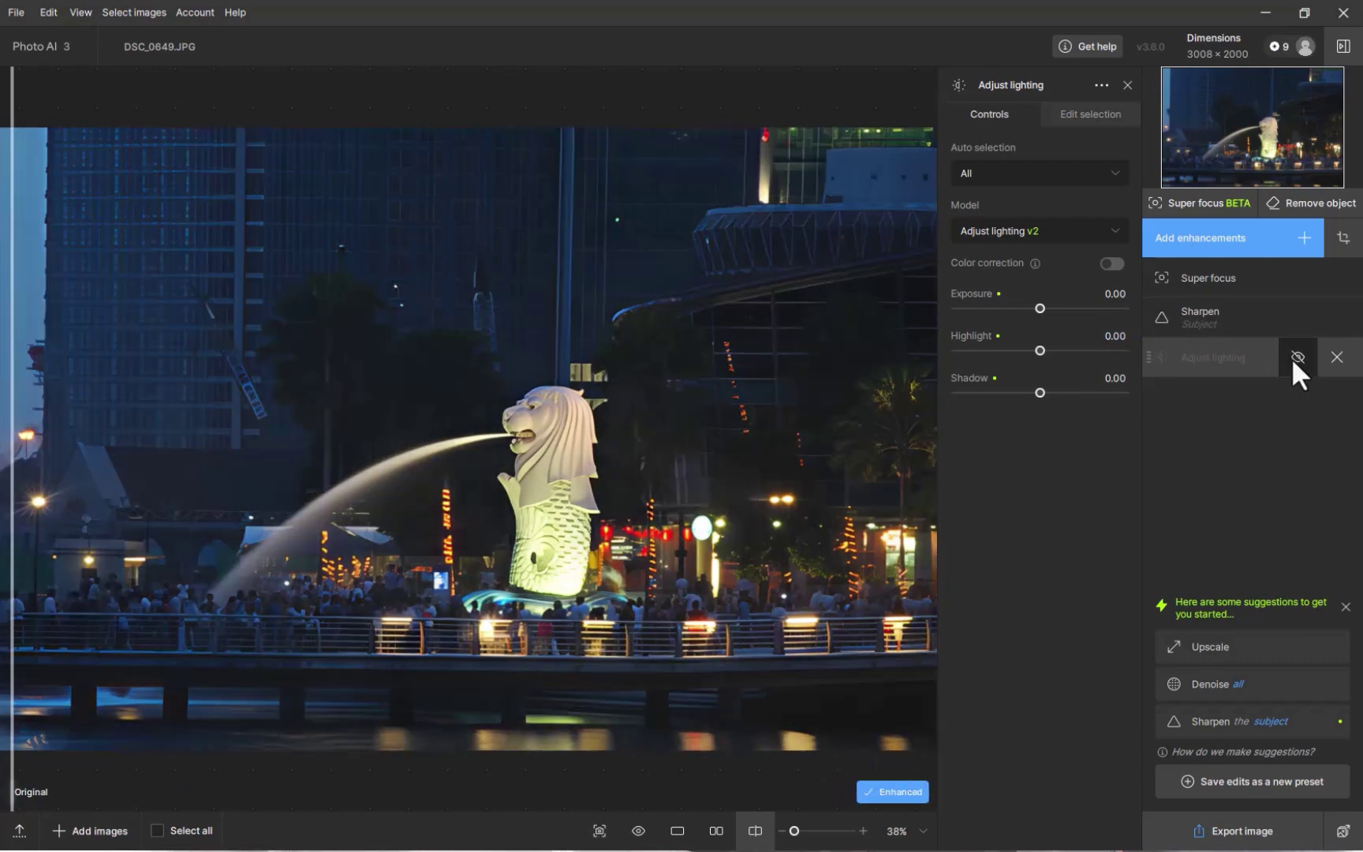
left_click(1295, 357)
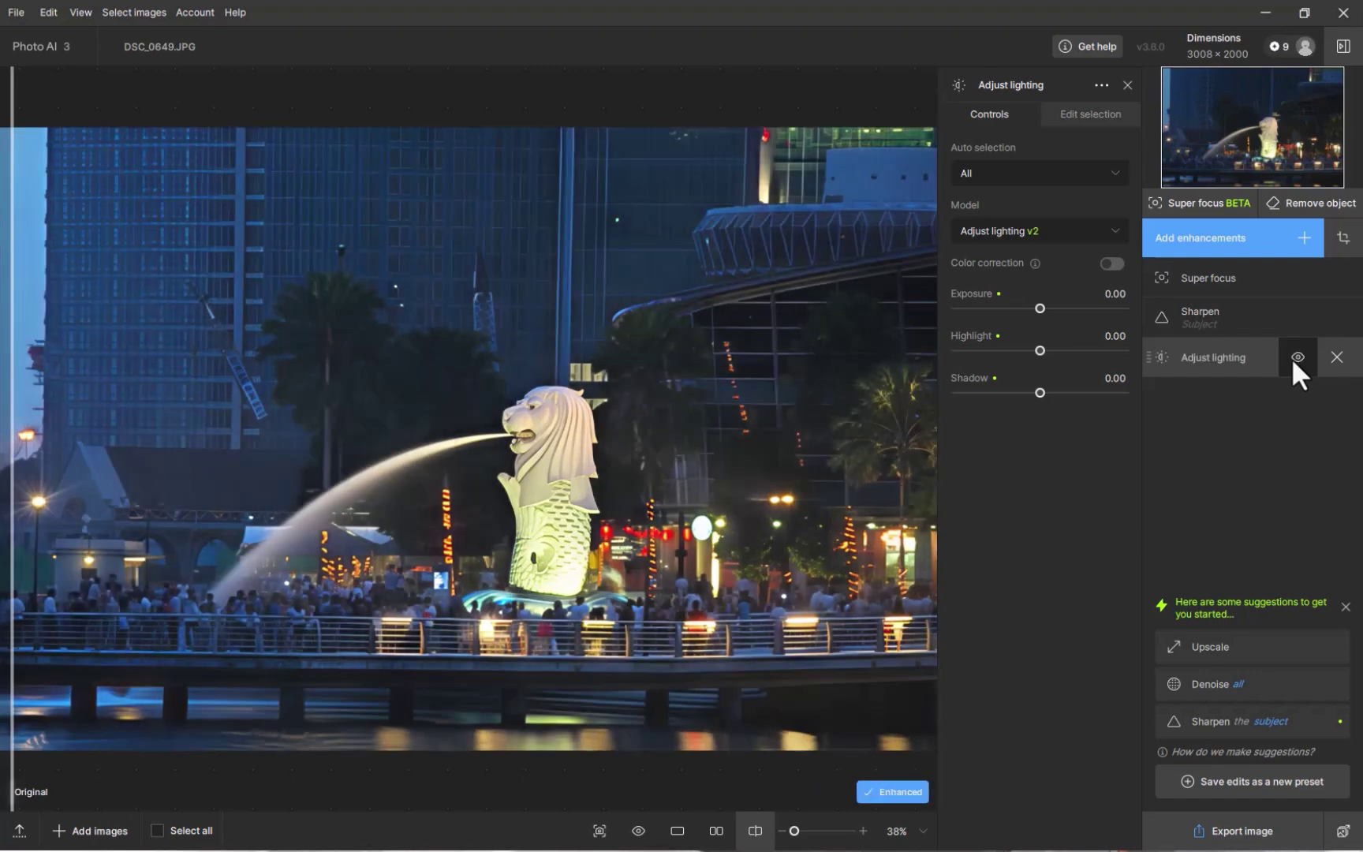
left_click(1293, 359)
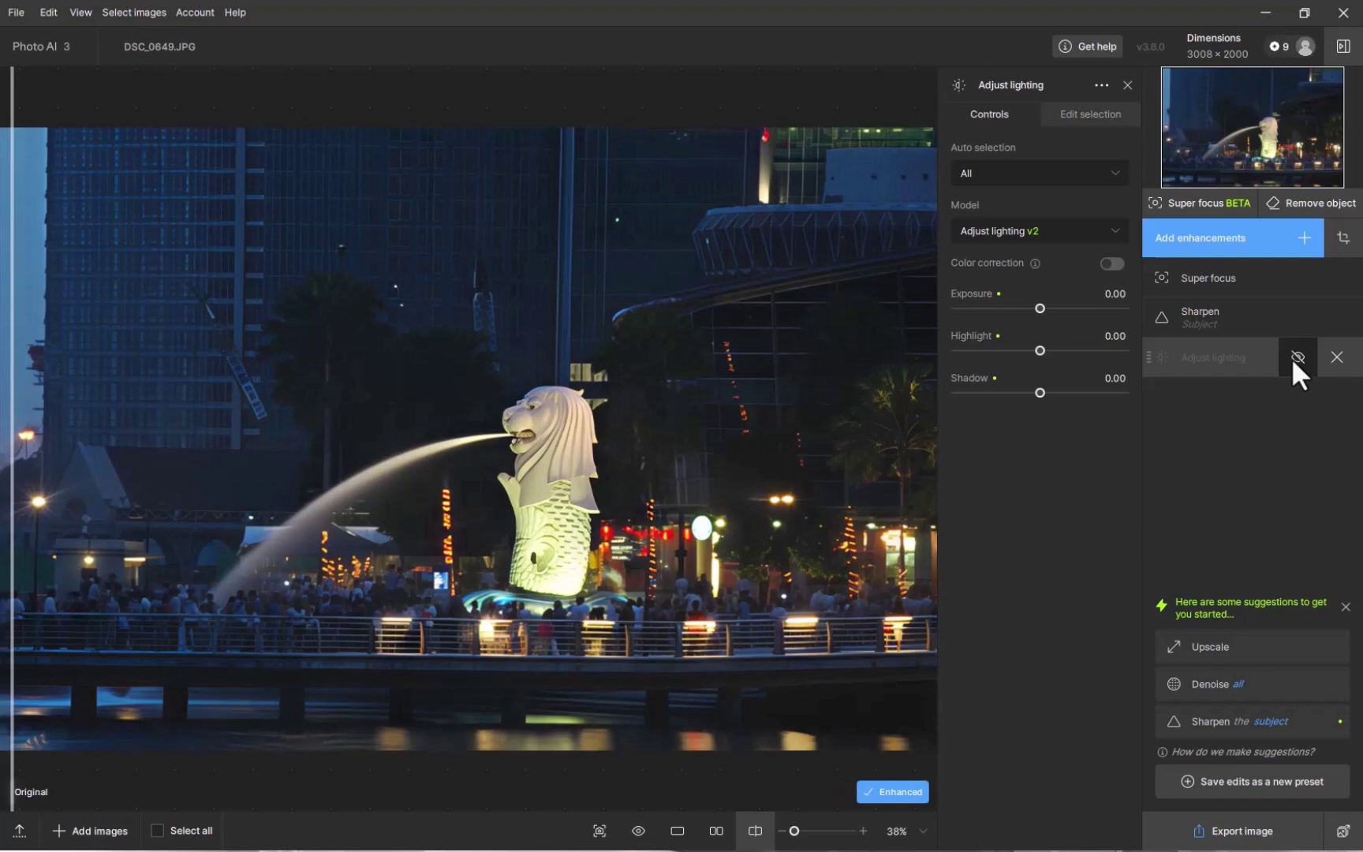
left_click(1296, 357)
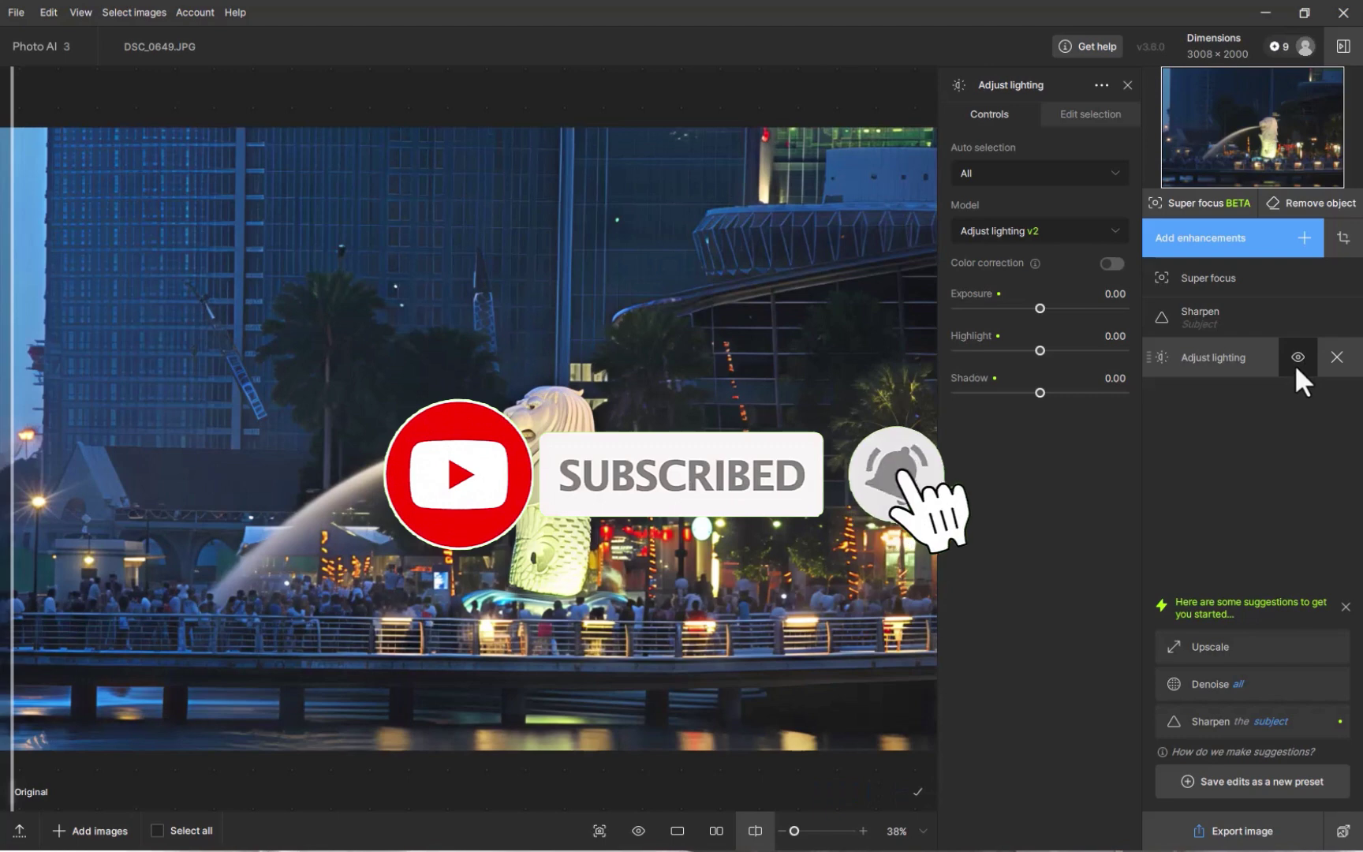
left_click(1336, 357)
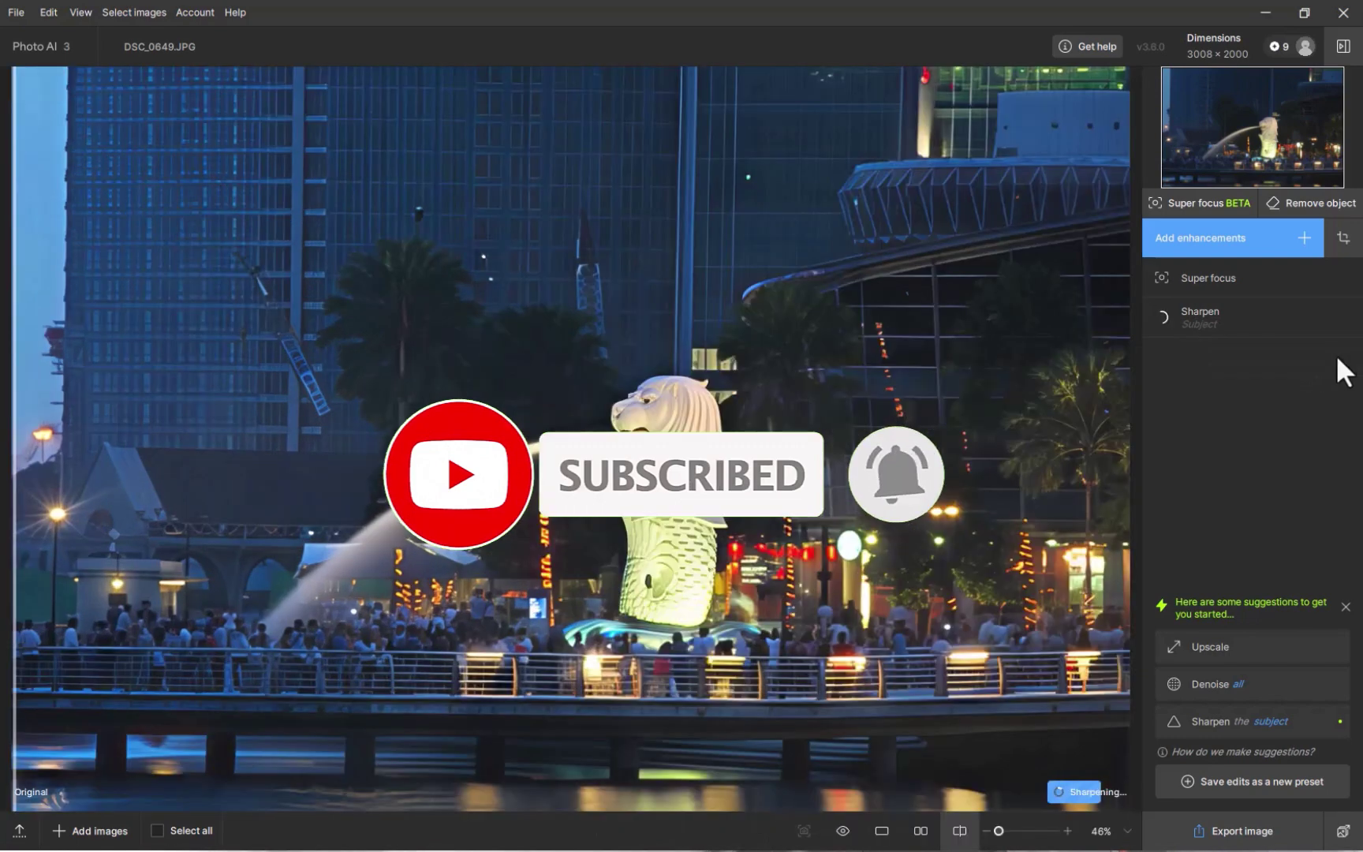